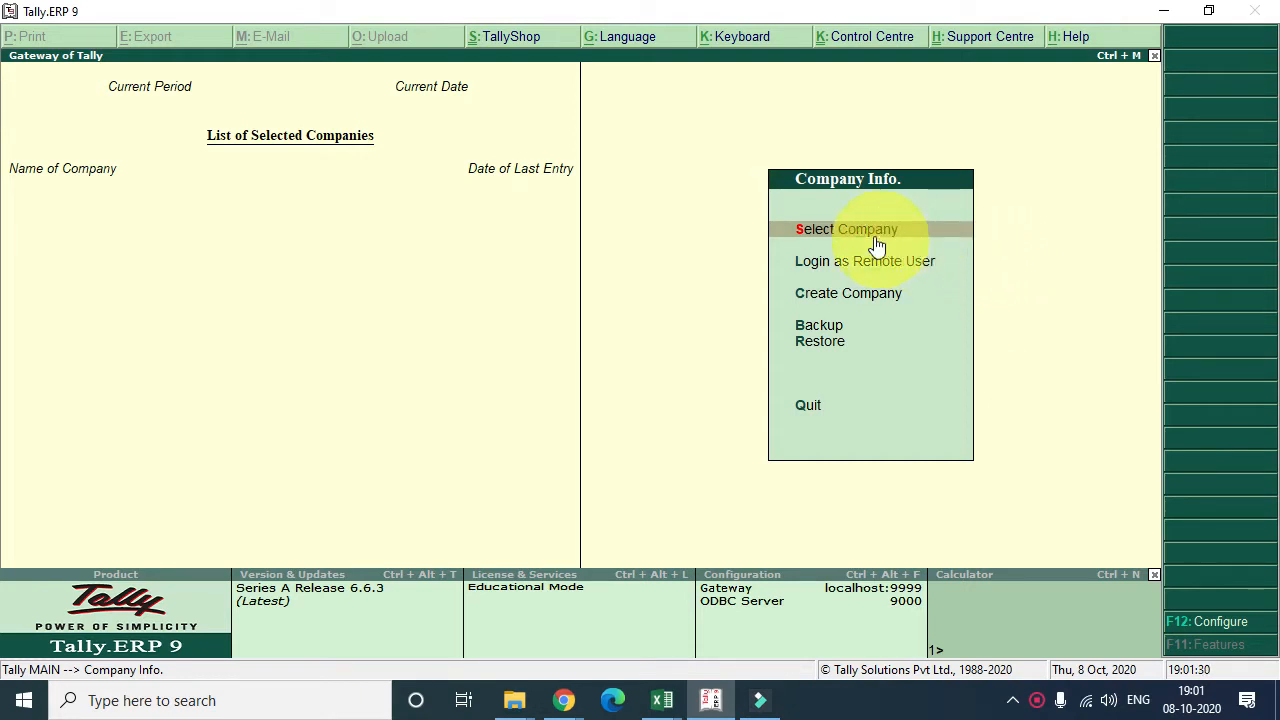
Start creating a company named Learn More Pro1, keeping the same mailing name.
{"action": "left_click", "coordinate": [855, 293]}
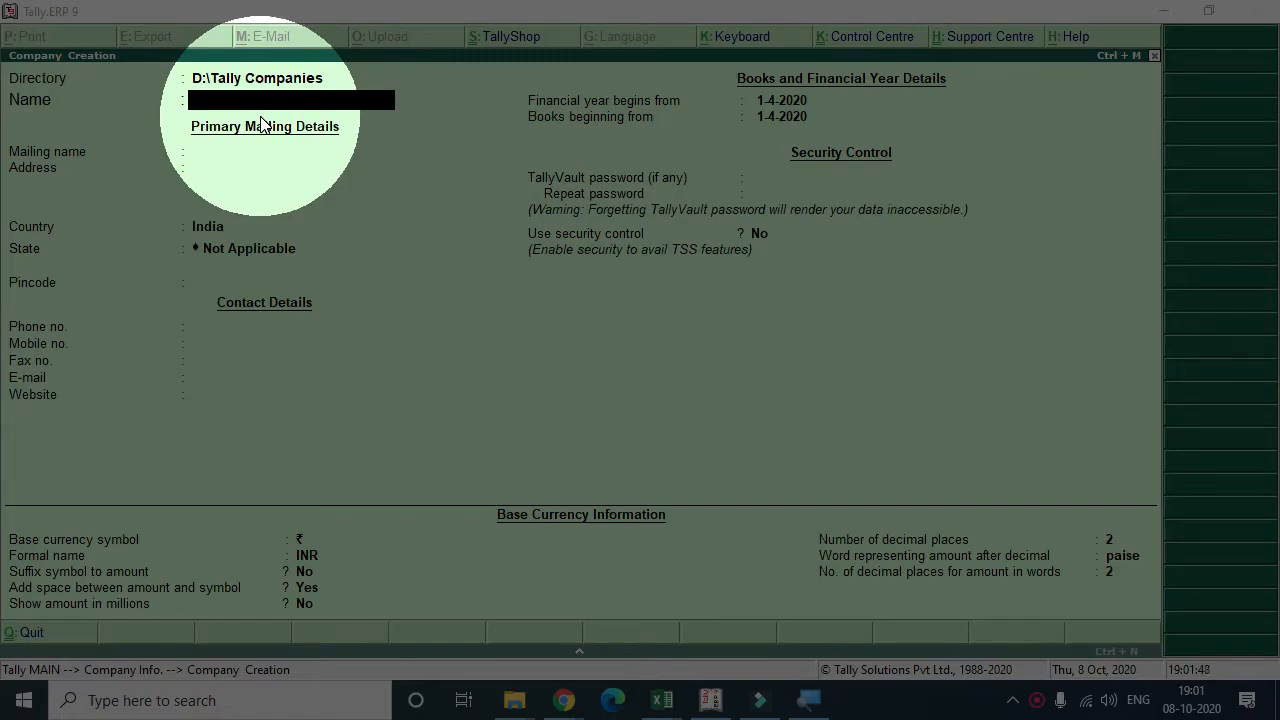
{"action": "type", "text": "Learn More Pro"}
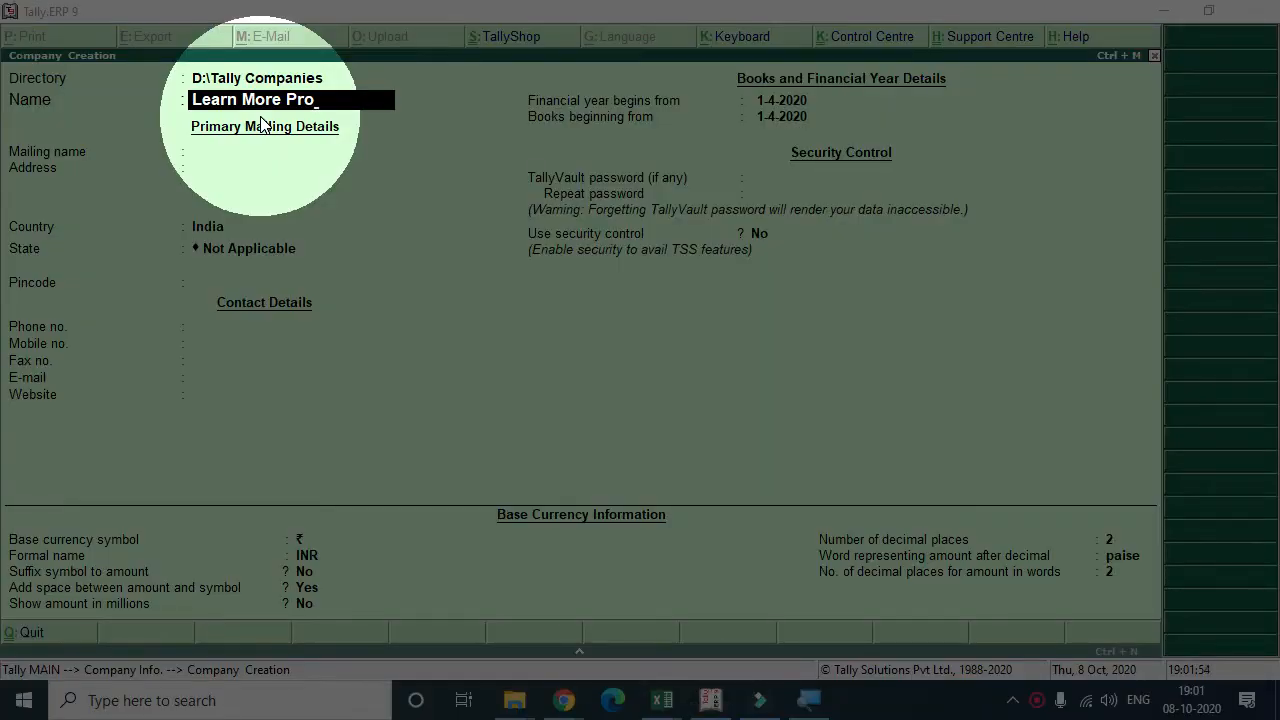
{"action": "type", "text": "1"}
{"action": "key", "text": "Return"}
{"action": "key", "text": "Return"}
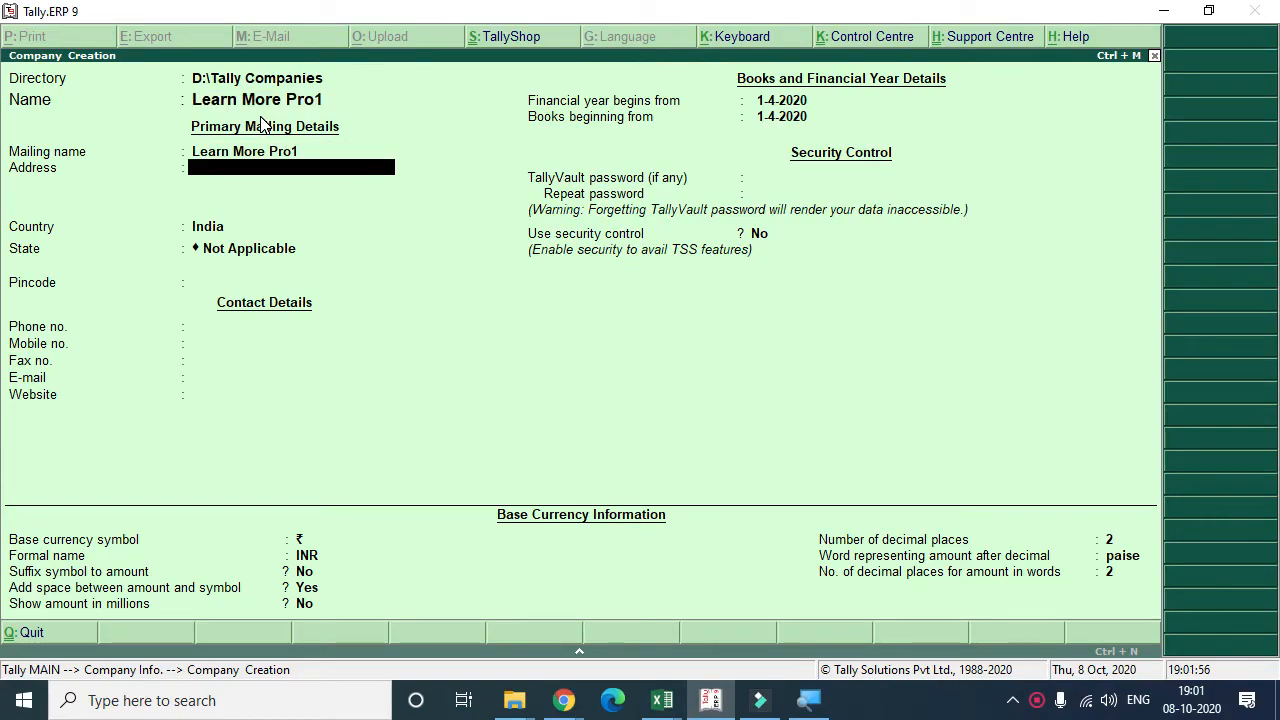
Leave the company address blank, keep India as the country and set the state to Maharashtra.
{"action": "key", "text": "Return"}
{"action": "key", "text": "Return"}
{"action": "type", "text": "Maha"}
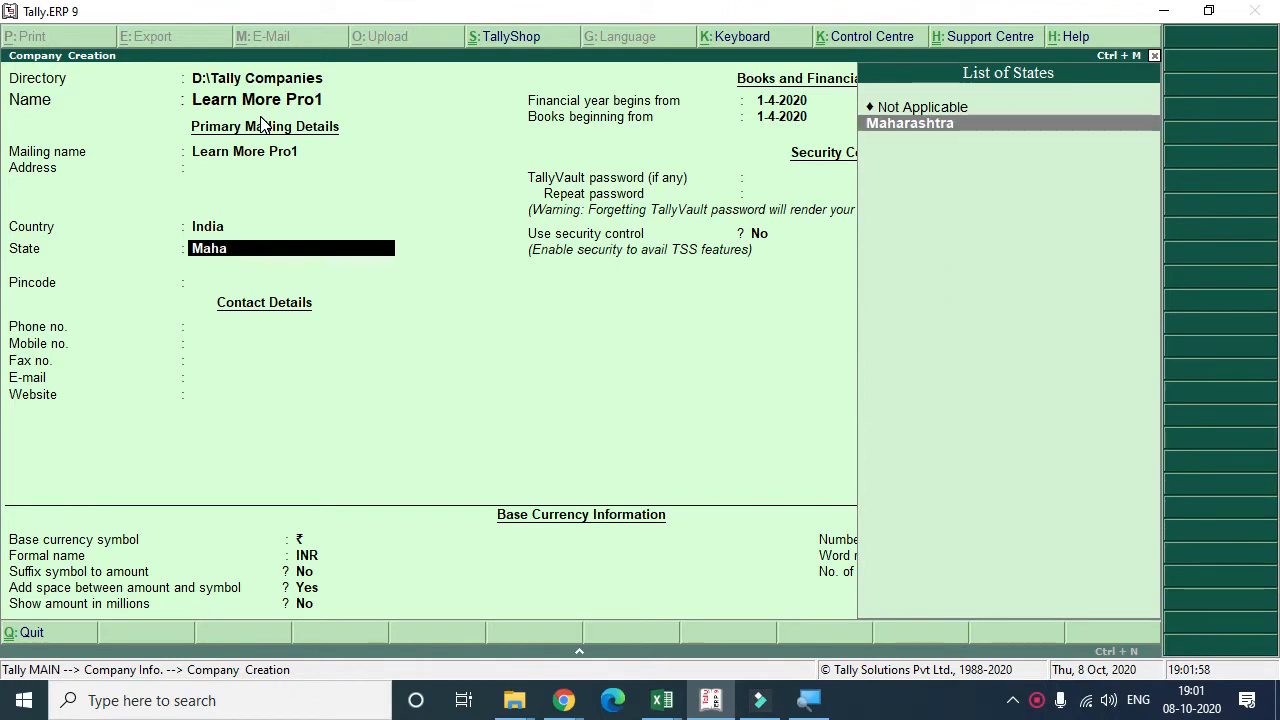
{"action": "key", "text": "Return"}
{"action": "key", "text": "Return"}
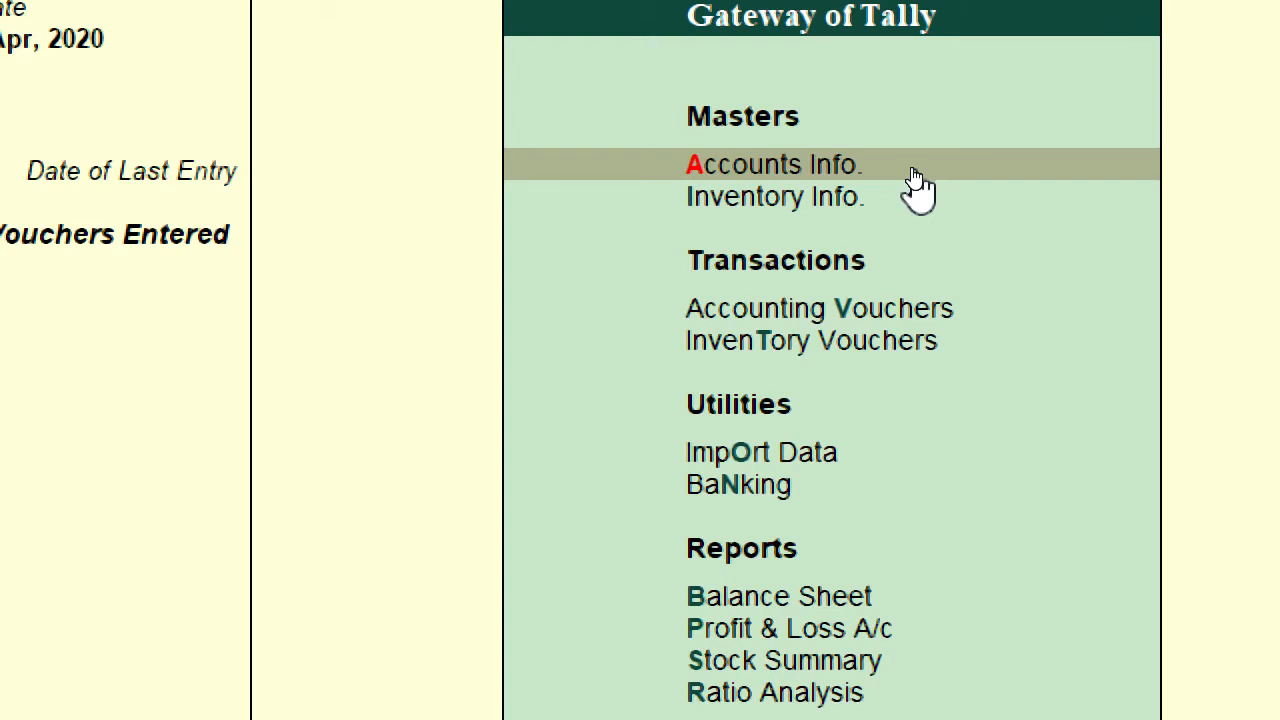
{"action": "key", "text": "Down"}
{"action": "key", "text": "Down"}
{"action": "key", "text": "Down"}
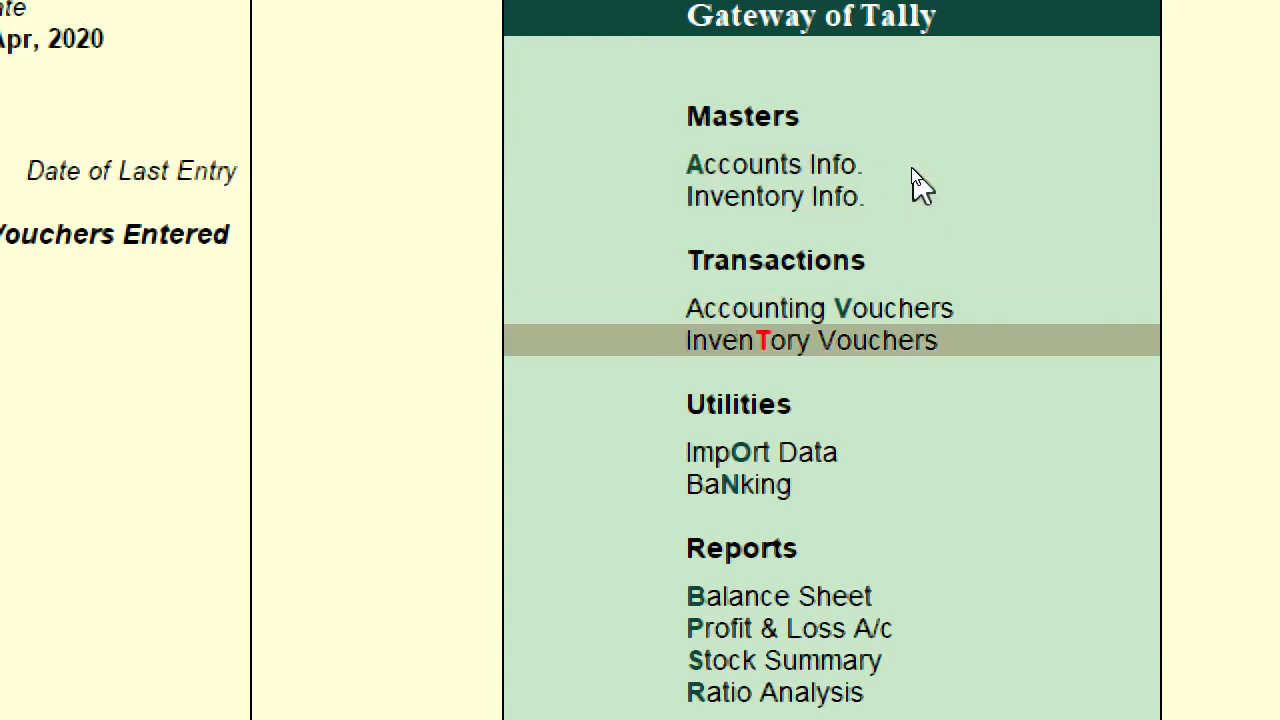
{"action": "key", "text": "Up"}
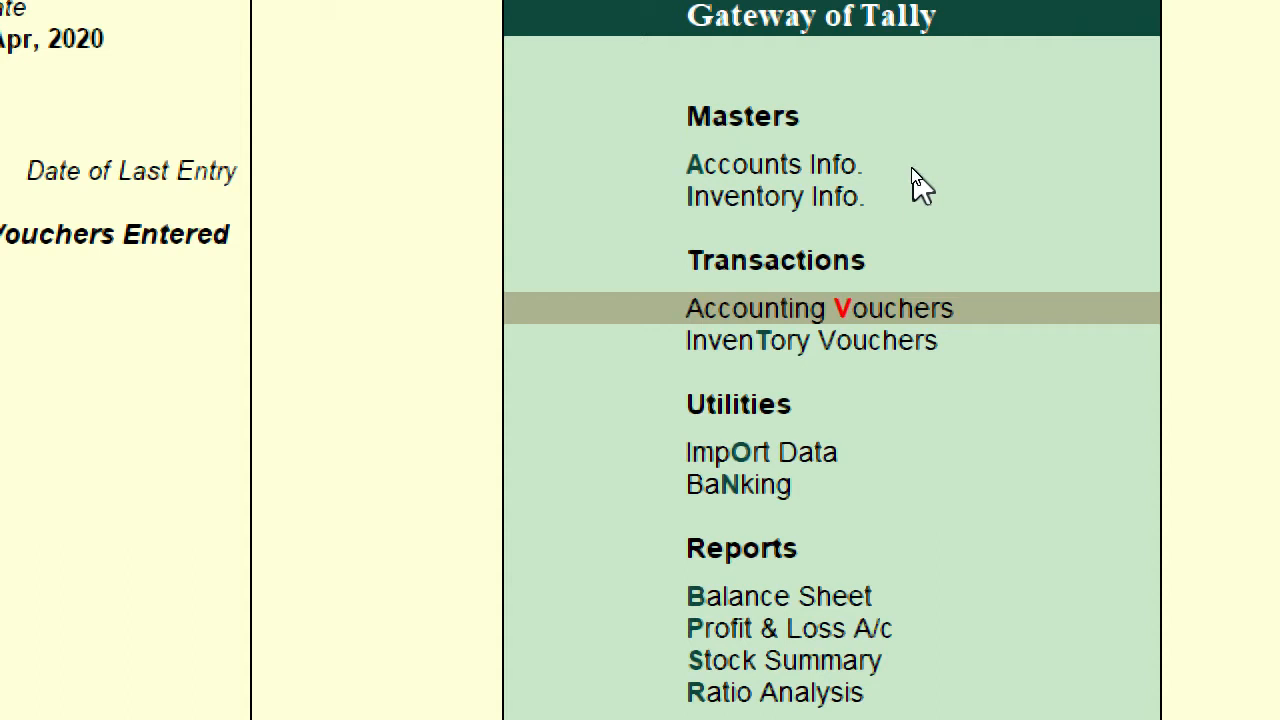
{"action": "key", "text": "Up"}
{"action": "key", "text": "Up"}
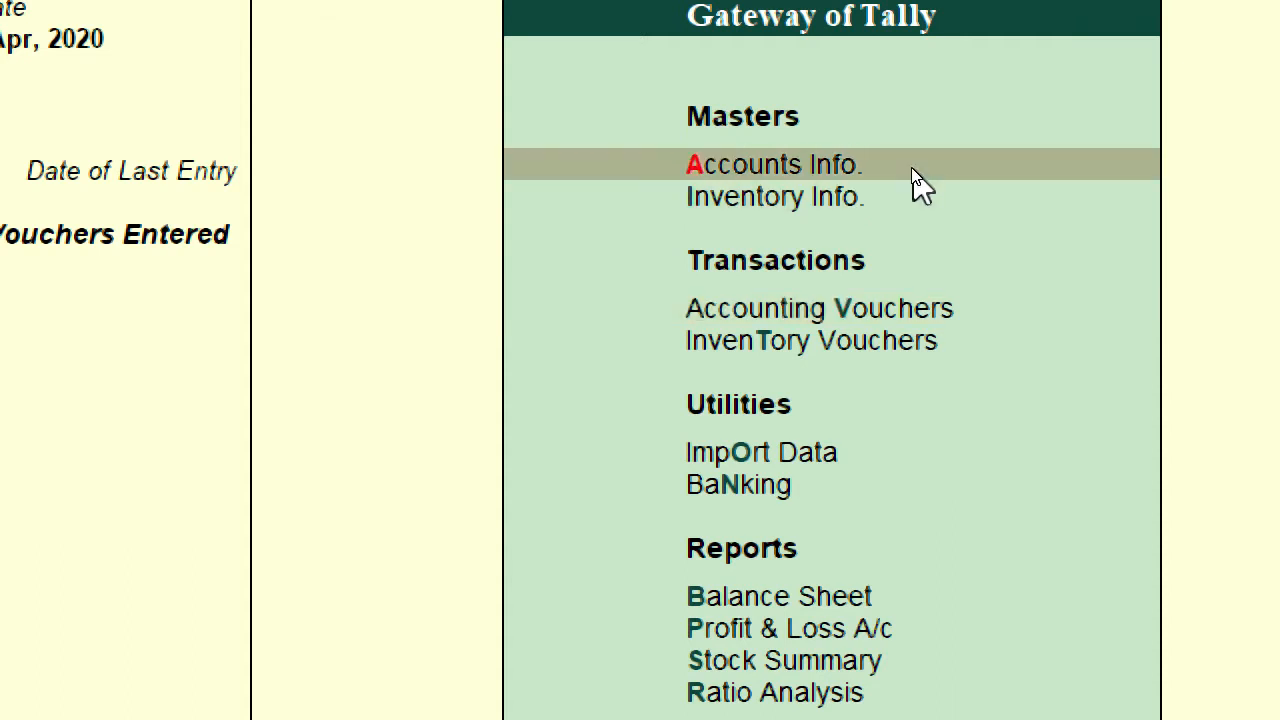
{"action": "key", "text": "Down"}
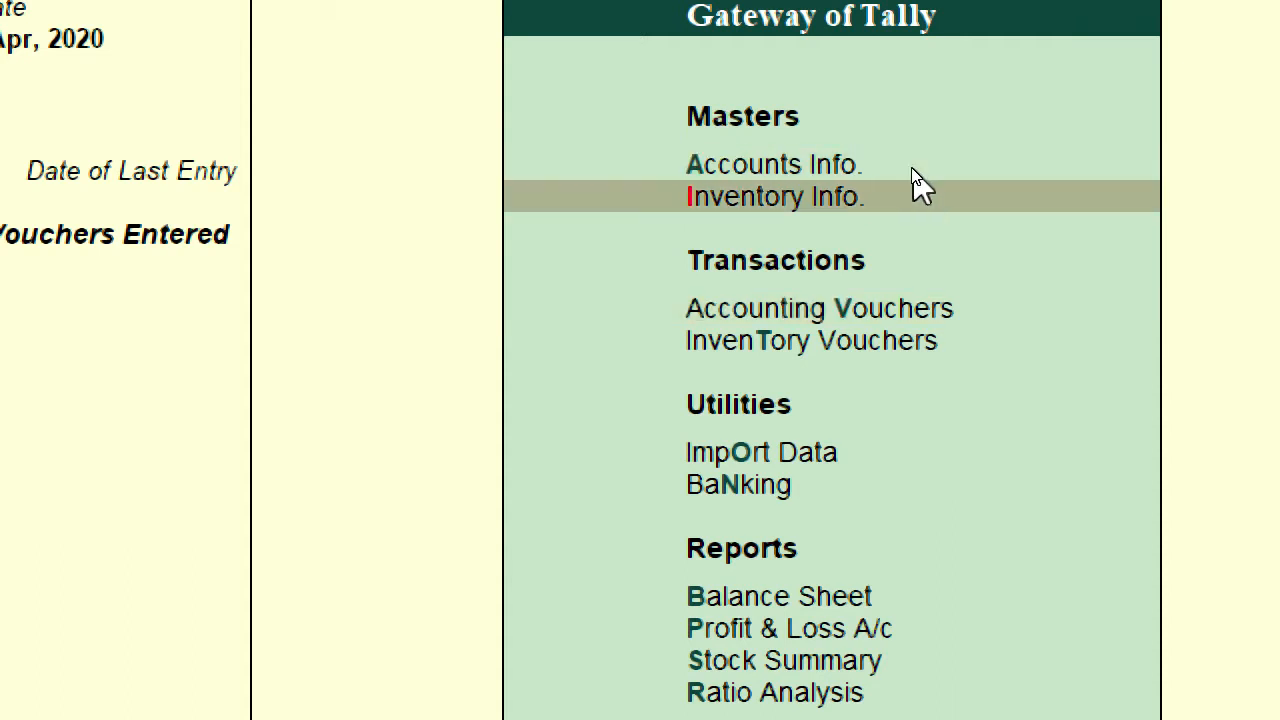
{"action": "key", "text": "Down"}
{"action": "key", "text": "Down"}
{"action": "key", "text": "Up"}
{"action": "key", "text": "Down"}
{"action": "key", "text": "Up"}
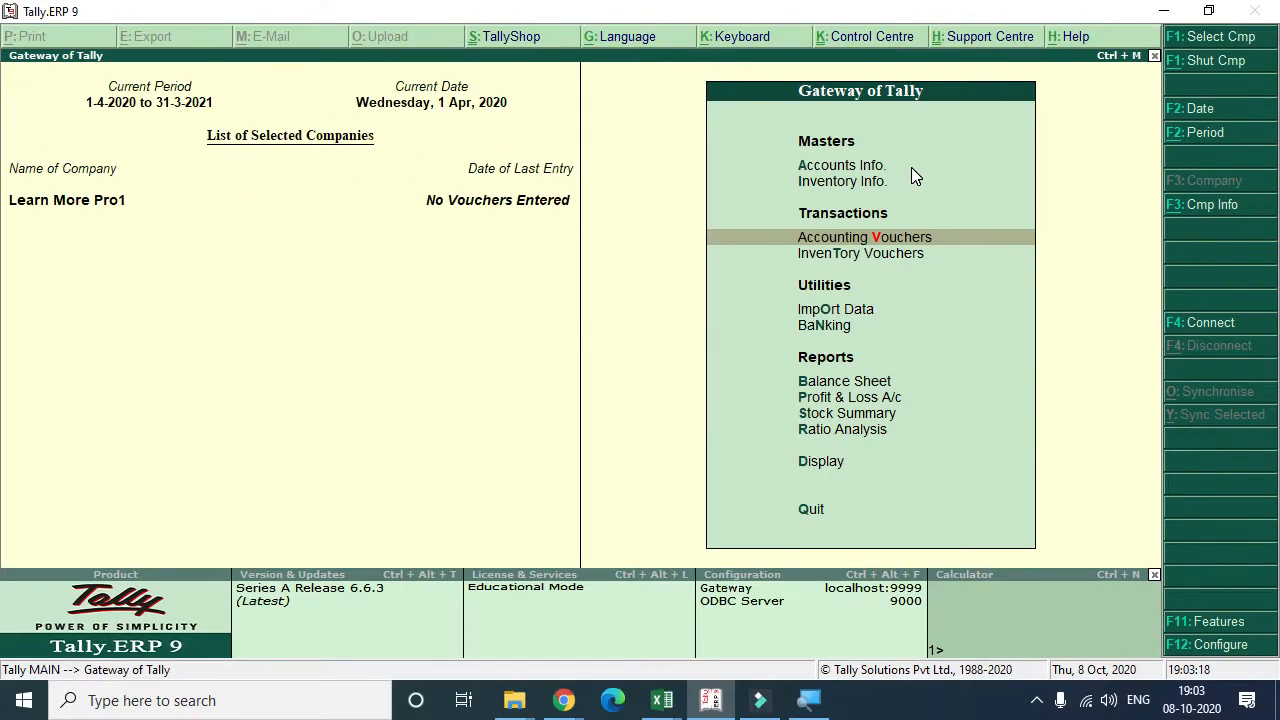
{"action": "key", "text": "Up"}
{"action": "key", "text": "Up"}
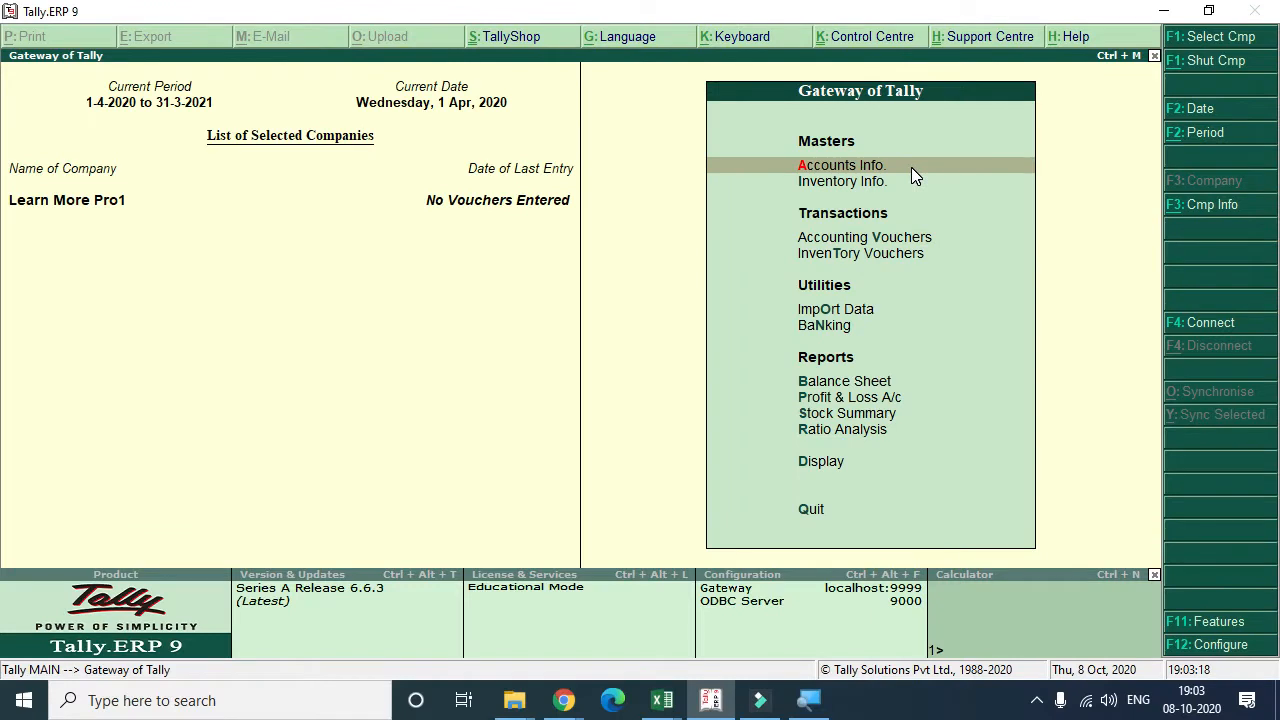
Open the account groups section and bring up the list for displaying a single group.
{"action": "key", "text": "Return"}
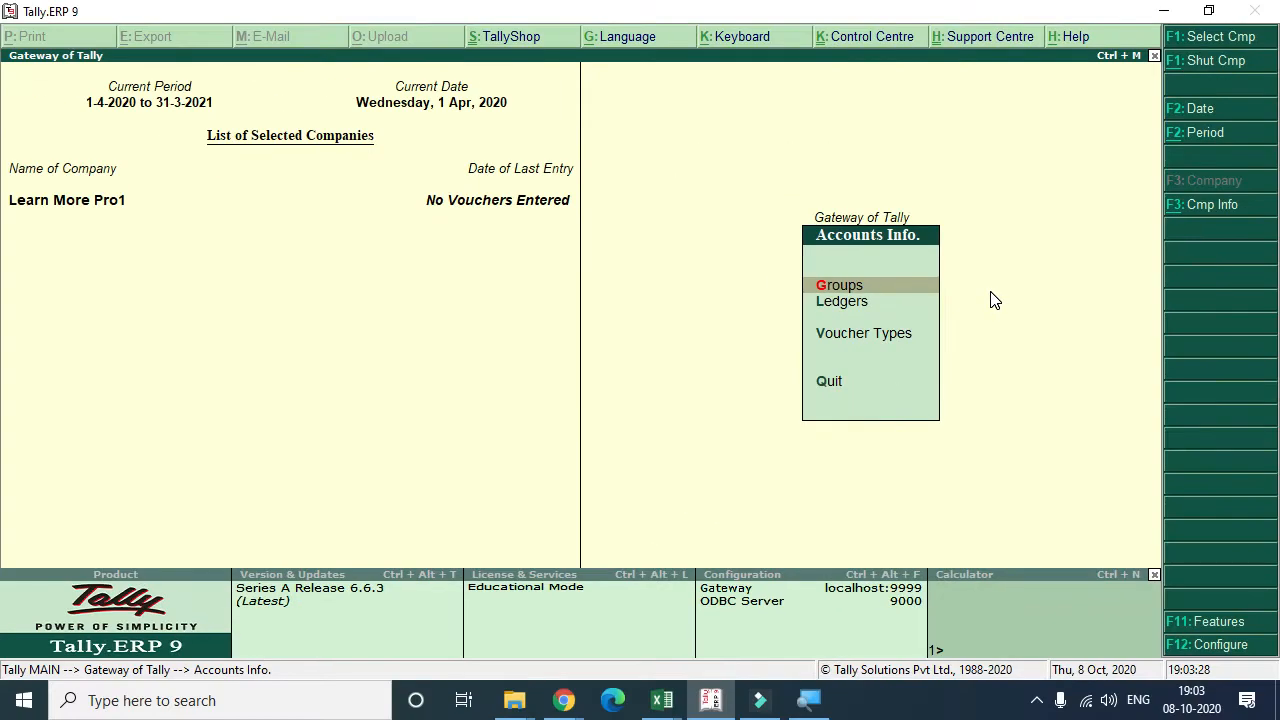
{"action": "key", "text": "F2"}
{"action": "key", "text": "Escape"}
{"action": "key", "text": "Escape"}
{"action": "left_click", "coordinate": [866, 291]}
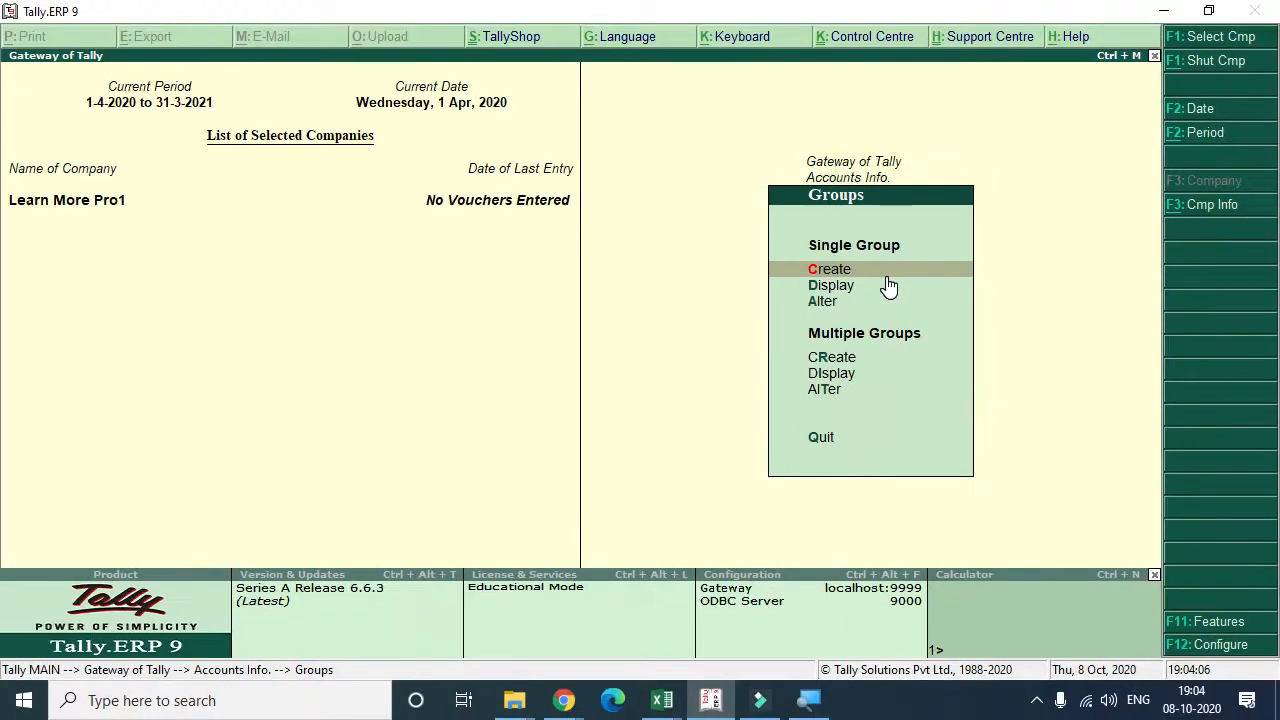
{"action": "key", "text": "Down"}
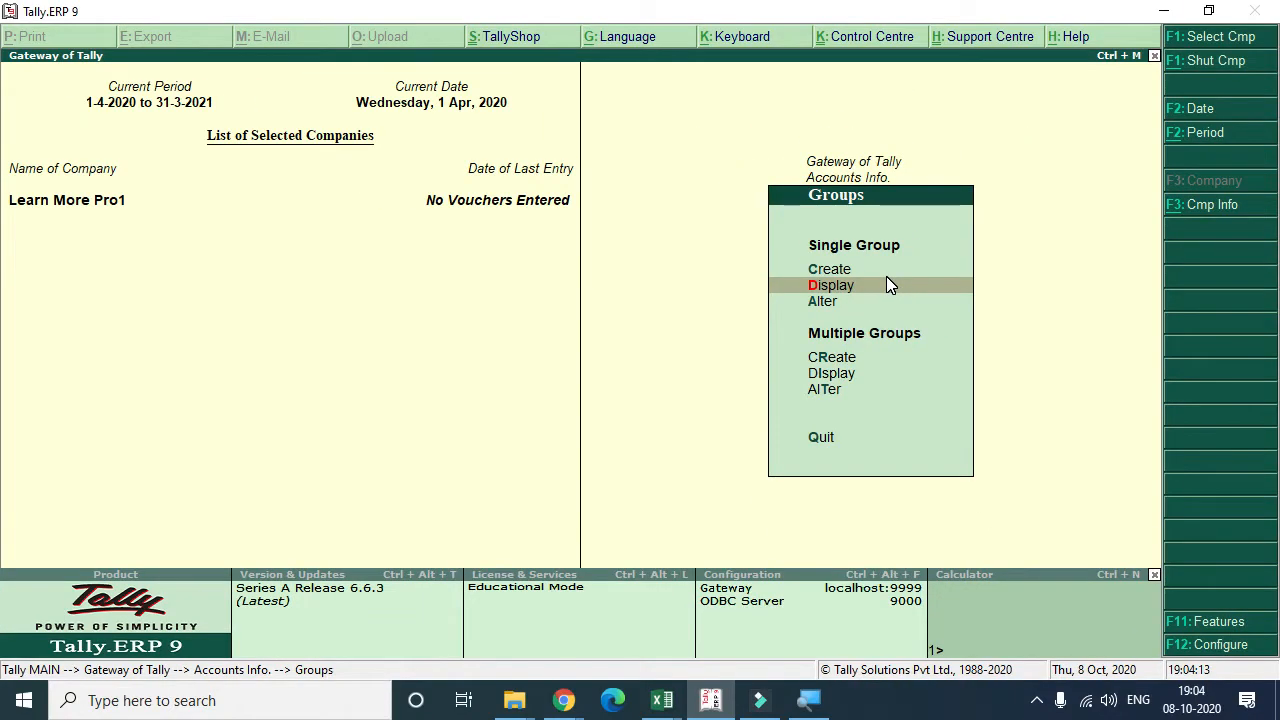
{"action": "left_click", "coordinate": [887, 280]}
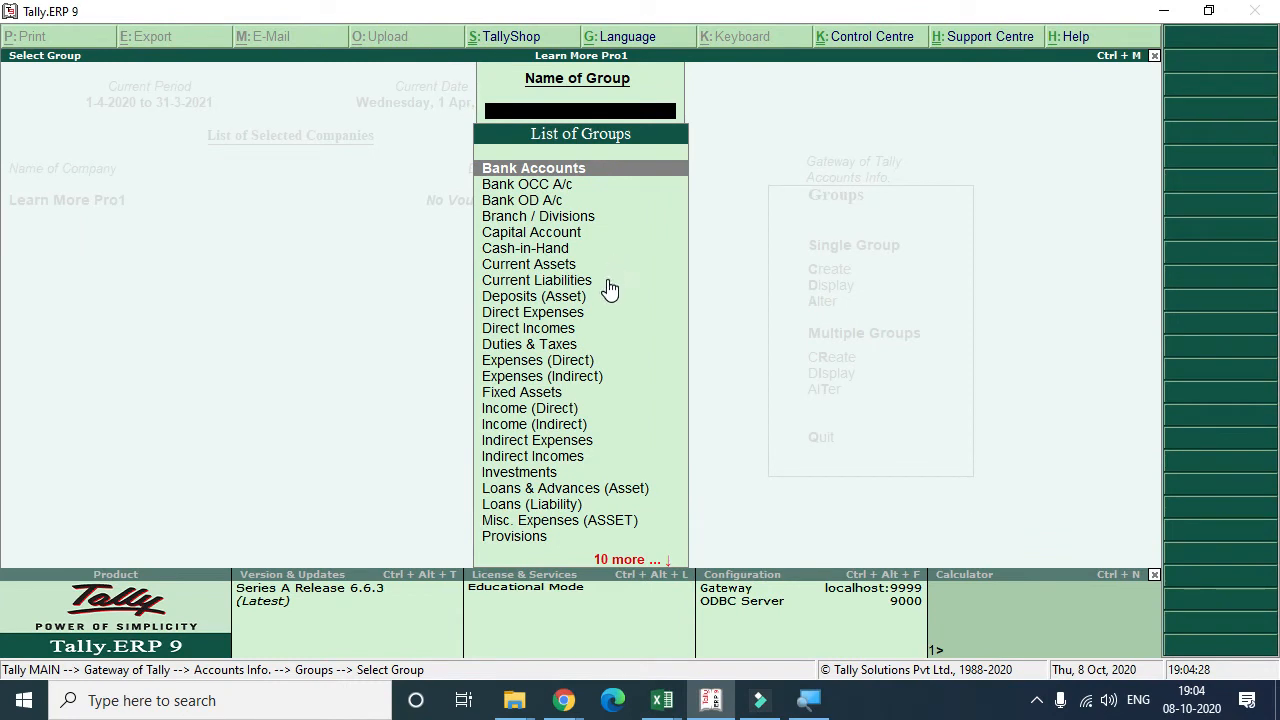
Look through the whole list of predefined groups, from Bank Accounts to Unsecured Loans and back.
{"action": "key", "text": "Down"}
{"action": "key", "text": "Down"}
{"action": "key", "text": "Down"}
{"action": "key", "text": "Down"}
{"action": "key", "text": "Down"}
{"action": "key", "text": "Down"}
{"action": "key", "text": "Down"}
{"action": "key", "text": "Down"}
{"action": "key", "text": "Down"}
{"action": "key", "text": "Down"}
{"action": "key", "text": "Down"}
{"action": "key", "text": "Down"}
{"action": "key", "text": "Down"}
{"action": "key", "text": "Down"}
{"action": "key", "text": "Down"}
{"action": "key", "text": "Down"}
{"action": "key", "text": "Down"}
{"action": "key", "text": "Down"}
{"action": "key", "text": "Down"}
{"action": "key", "text": "Down"}
{"action": "key", "text": "Down"}
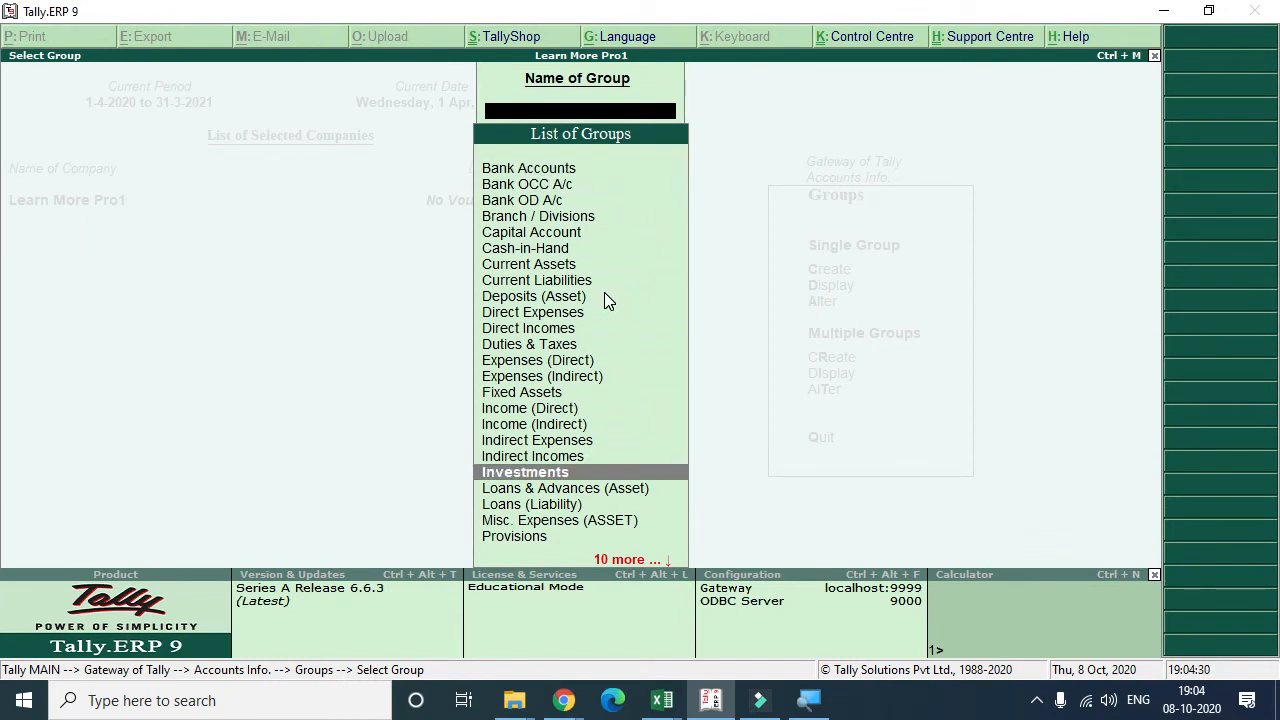
{"action": "key", "text": "Down"}
{"action": "key", "text": "Down"}
{"action": "key", "text": "Down"}
{"action": "key", "text": "Down"}
{"action": "key", "text": "Down"}
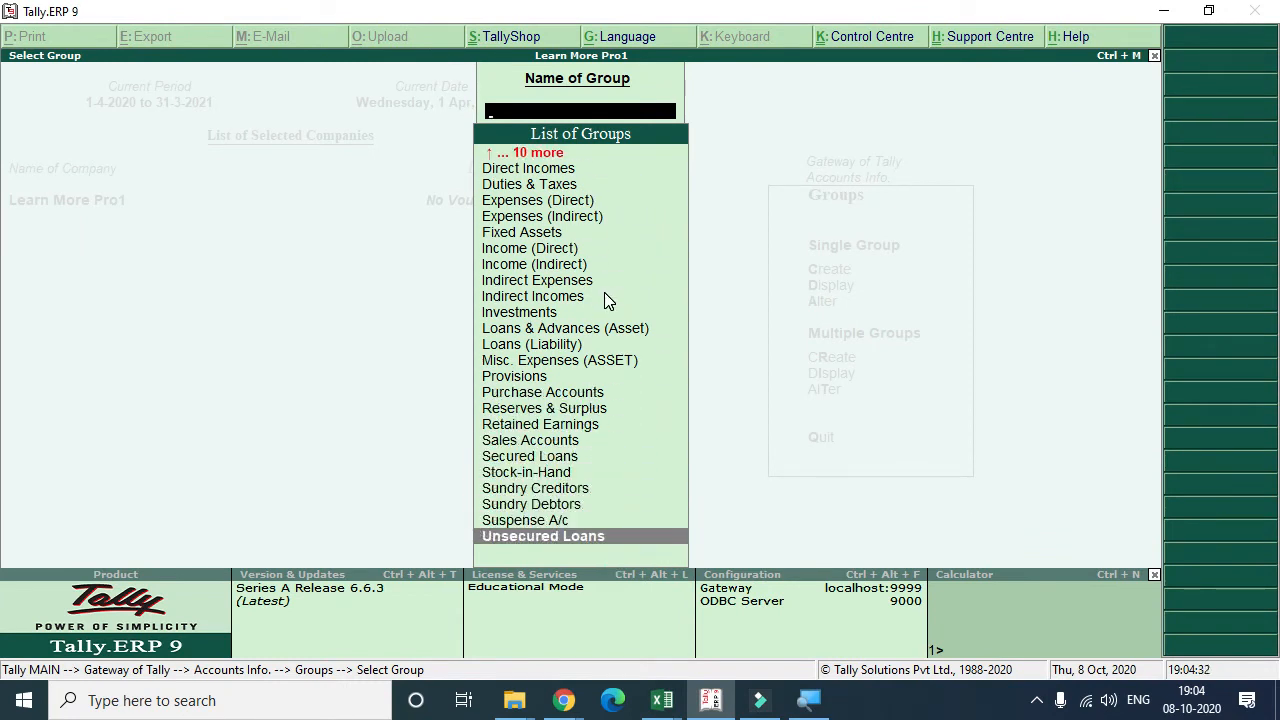
{"action": "key", "text": "Up"}
{"action": "key", "text": "Up"}
{"action": "key", "text": "Up"}
{"action": "key", "text": "Up"}
{"action": "key", "text": "Up"}
{"action": "key", "text": "Up"}
{"action": "key", "text": "Up"}
{"action": "key", "text": "Up"}
{"action": "key", "text": "Up"}
{"action": "key", "text": "Up"}
{"action": "key", "text": "Up"}
{"action": "key", "text": "Up"}
{"action": "key", "text": "Up"}
{"action": "key", "text": "Up"}
{"action": "key", "text": "Up"}
{"action": "key", "text": "Up"}
{"action": "key", "text": "Up"}
{"action": "key", "text": "Up"}
{"action": "key", "text": "Up"}
{"action": "key", "text": "Up"}
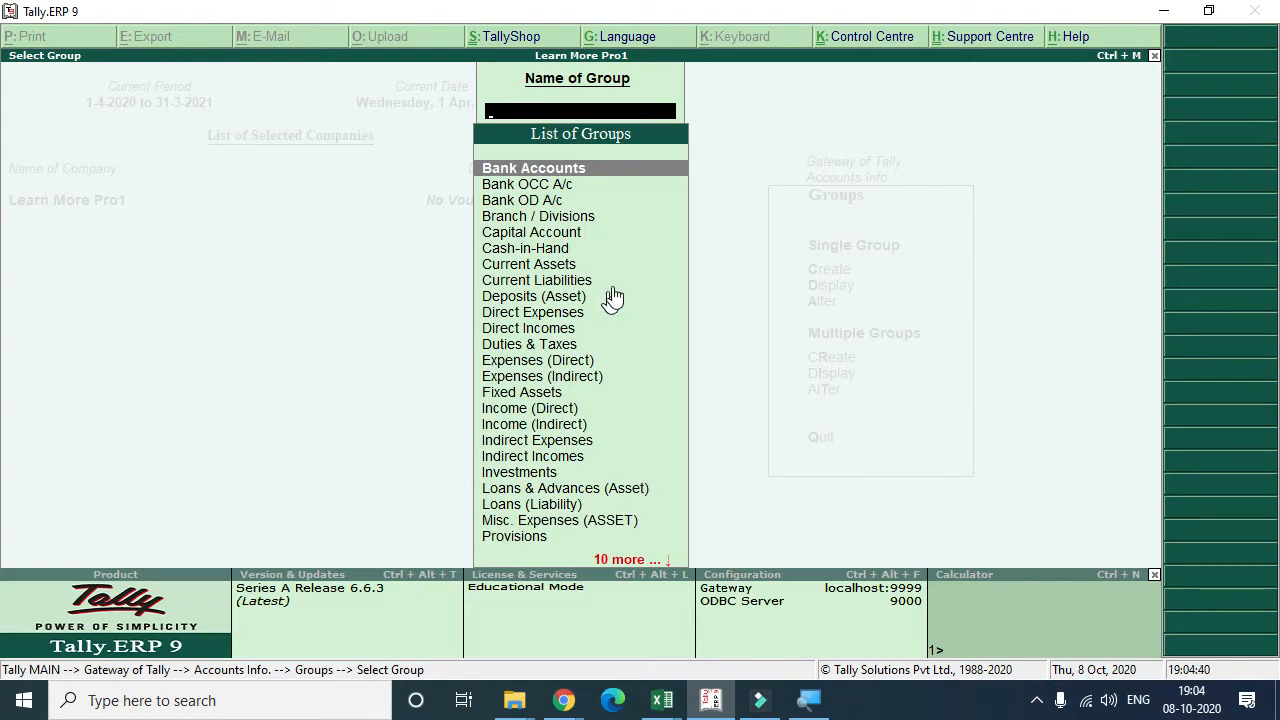
Switch to the desktop and open the Group in Tally presentation in PowerPoint.
{"action": "key", "text": "super+d"}
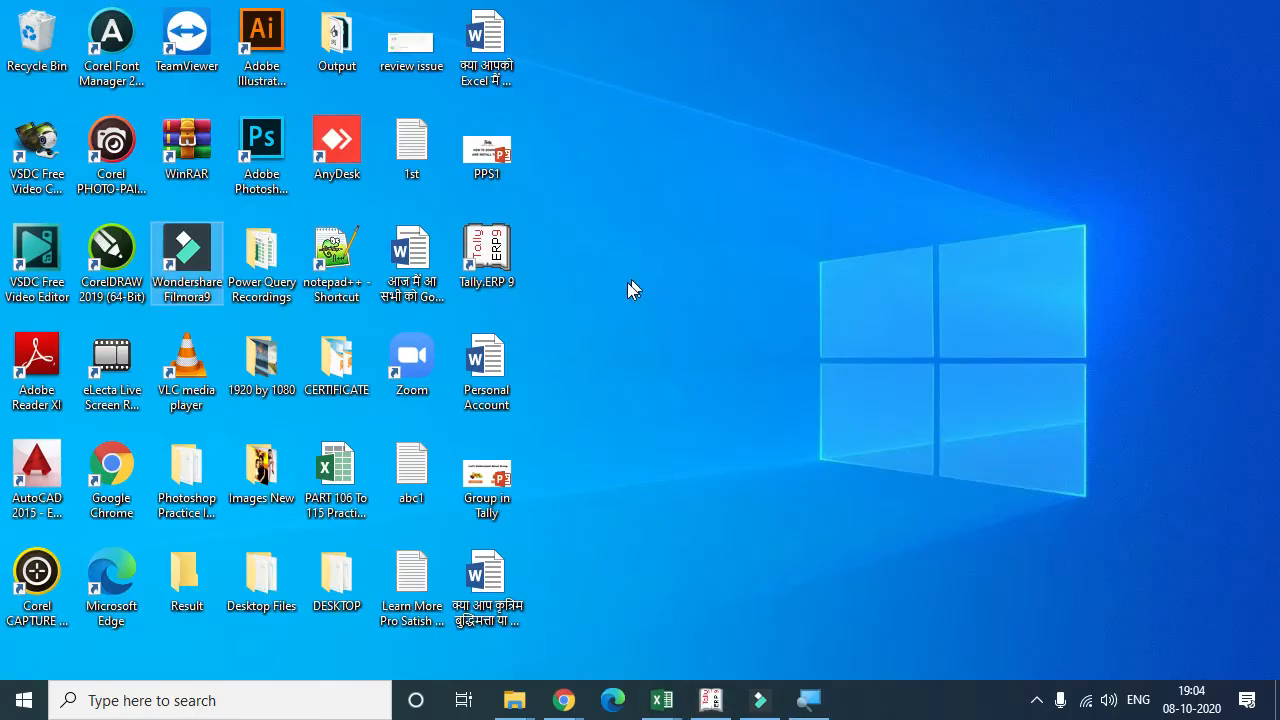
{"action": "double_click", "coordinate": [500, 488]}
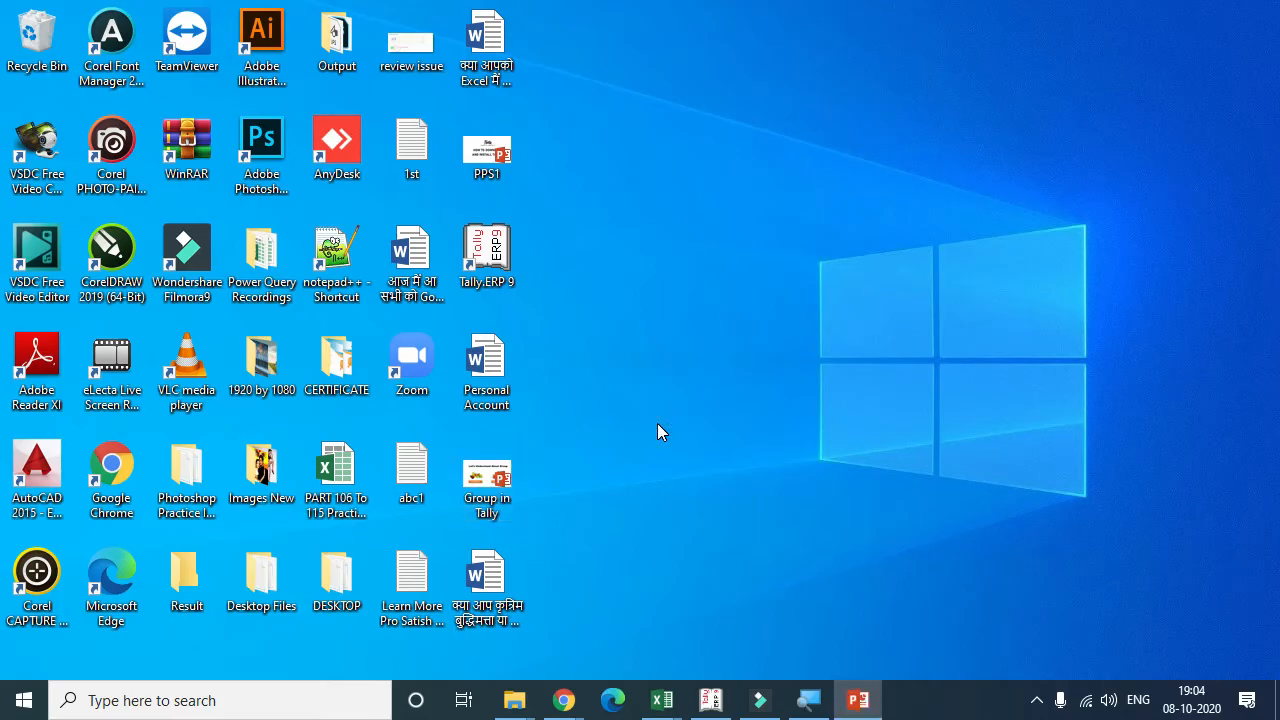
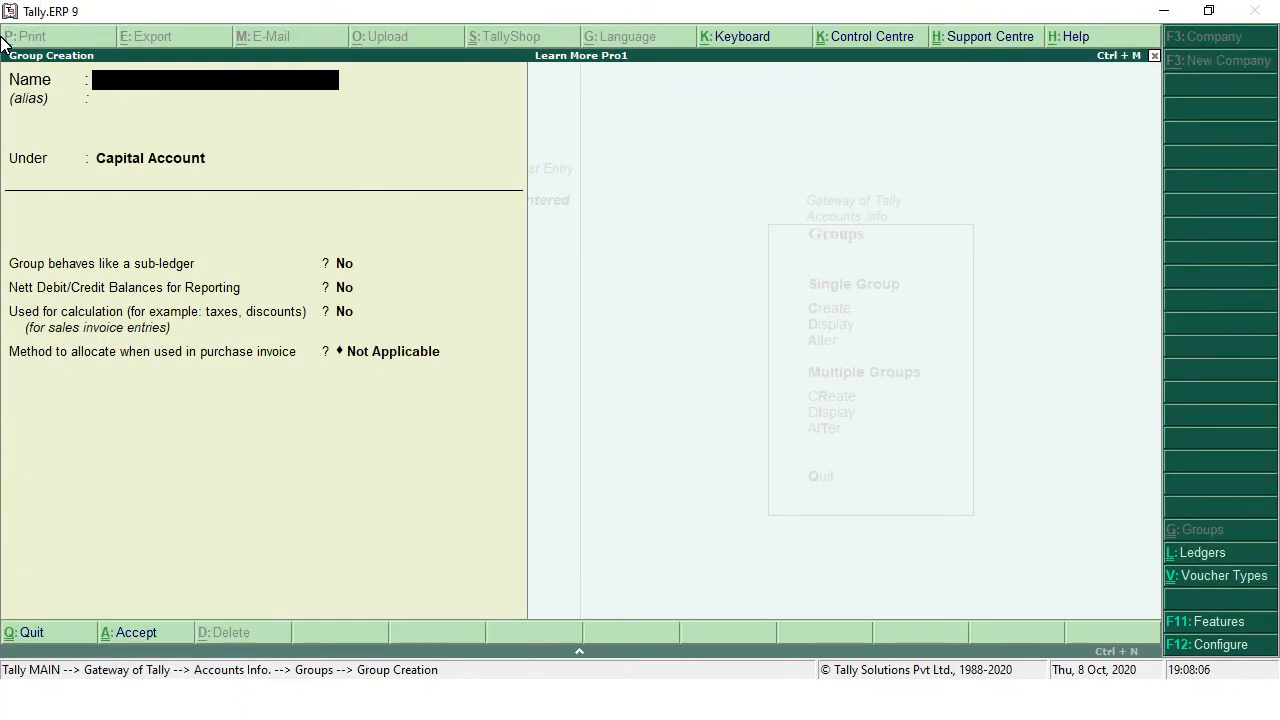
Leave group creation and search the single-group display list for "Sund", then clear the search and close the list.
{"action": "key", "text": "Escape"}
{"action": "key", "text": "Down"}
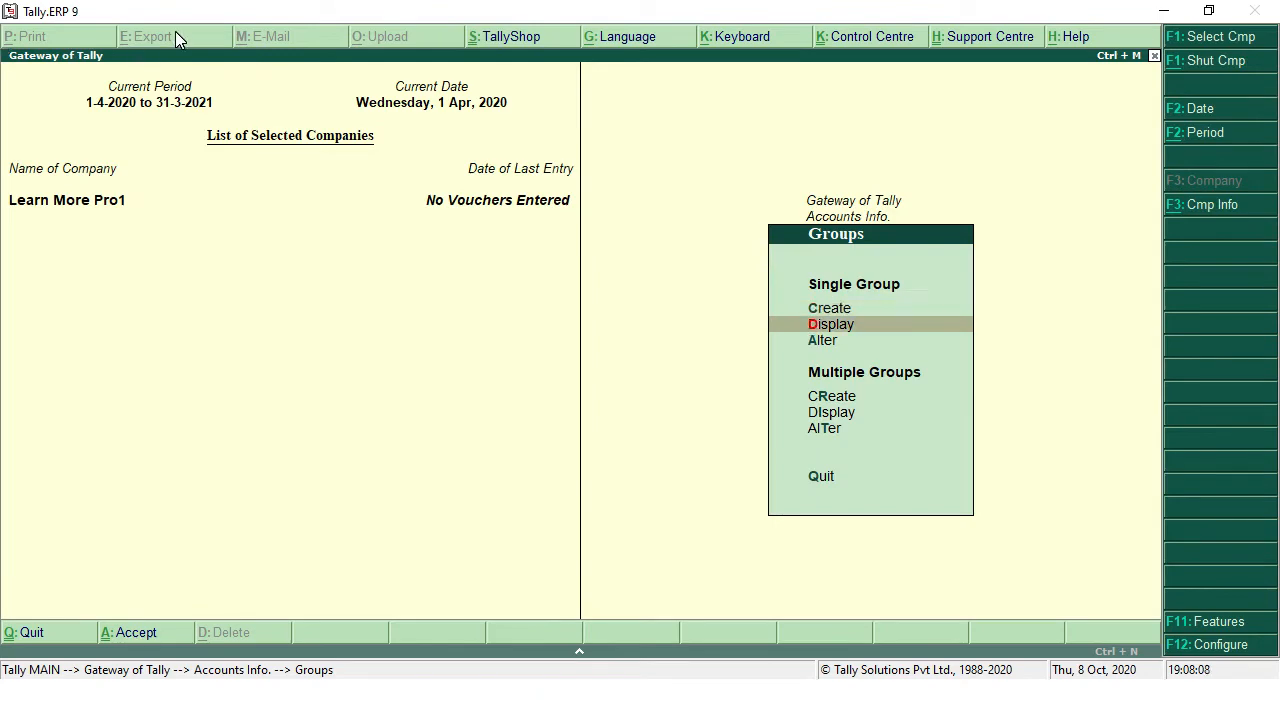
{"action": "key", "text": "Return"}
{"action": "key", "text": "Return"}
{"action": "key", "text": "Escape"}
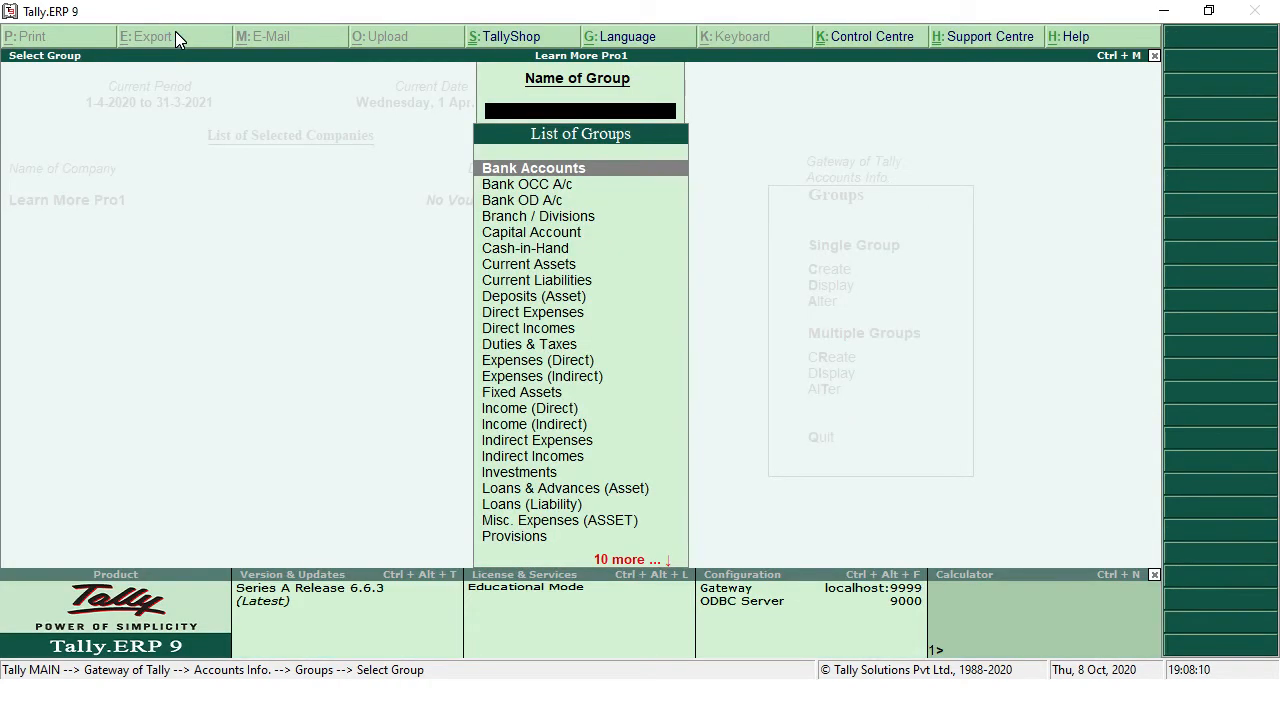
{"action": "type", "text": "Sund"}
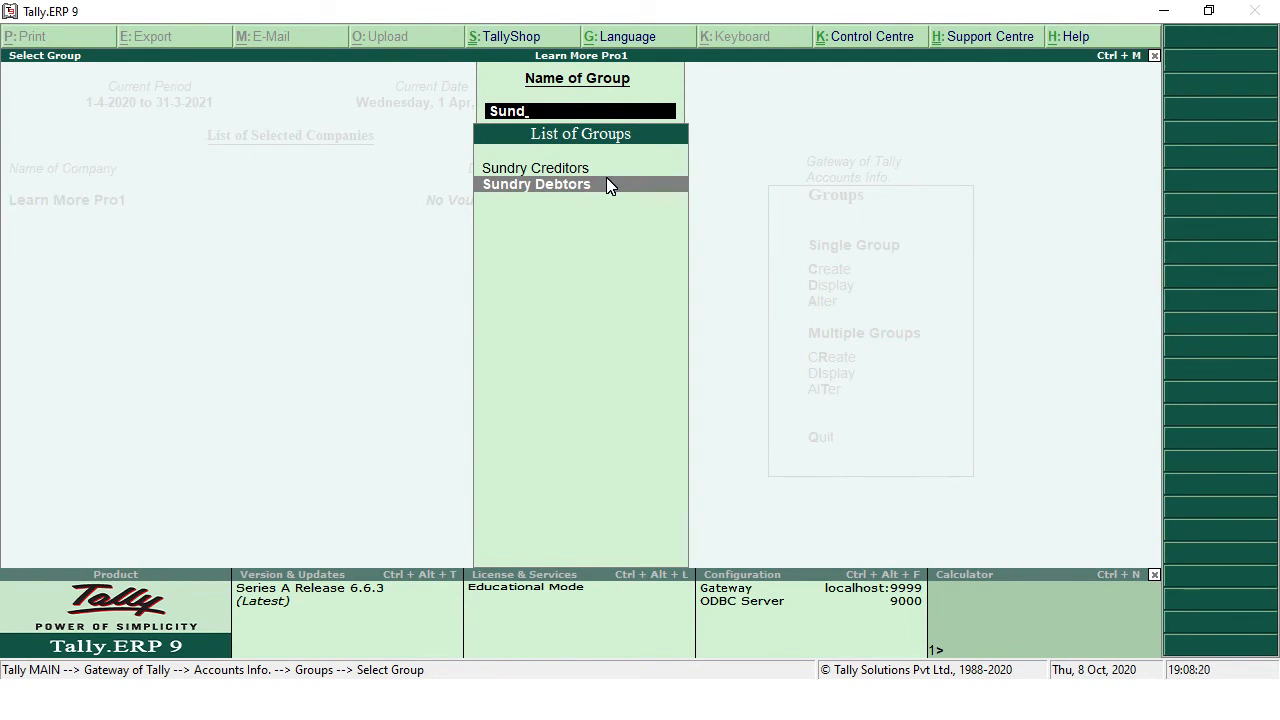
{"action": "key", "text": "BackSpace"}
{"action": "key", "text": "BackSpace"}
{"action": "key", "text": "BackSpace"}
{"action": "key", "text": "BackSpace"}
{"action": "key", "text": "Escape"}
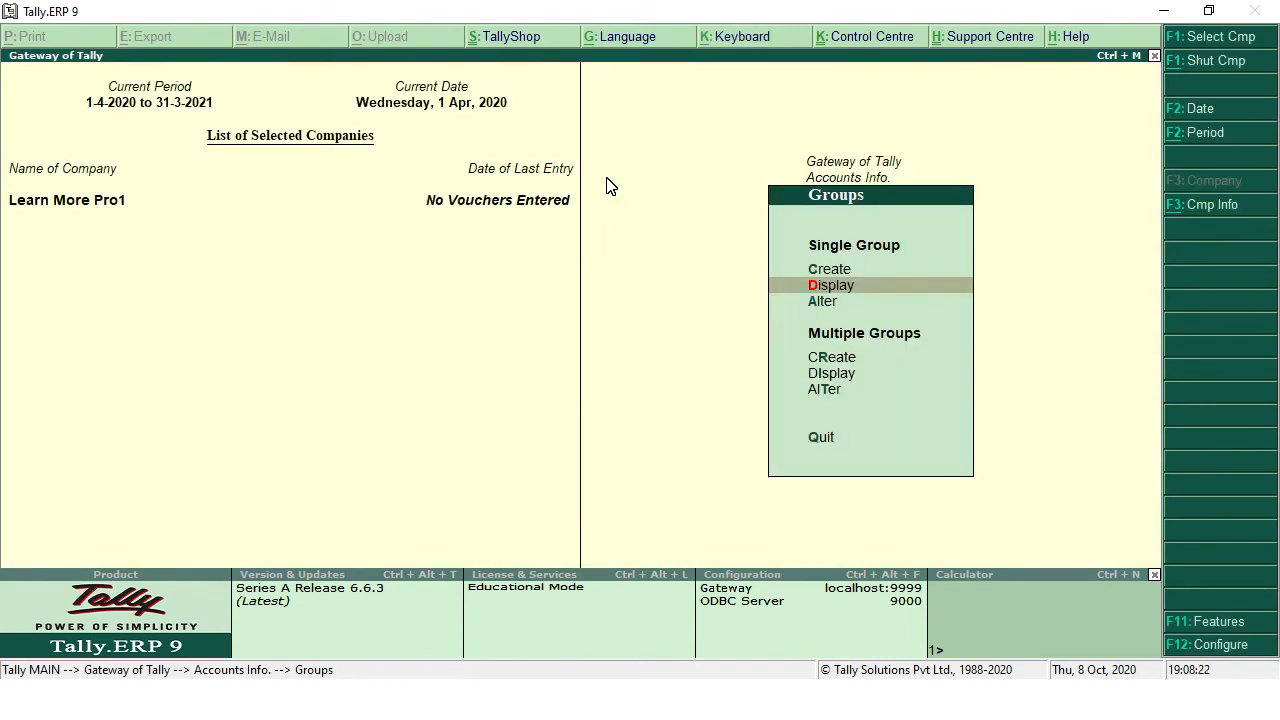
Start creating a single group and name it Ghatkopar.
{"action": "key", "text": "Up"}
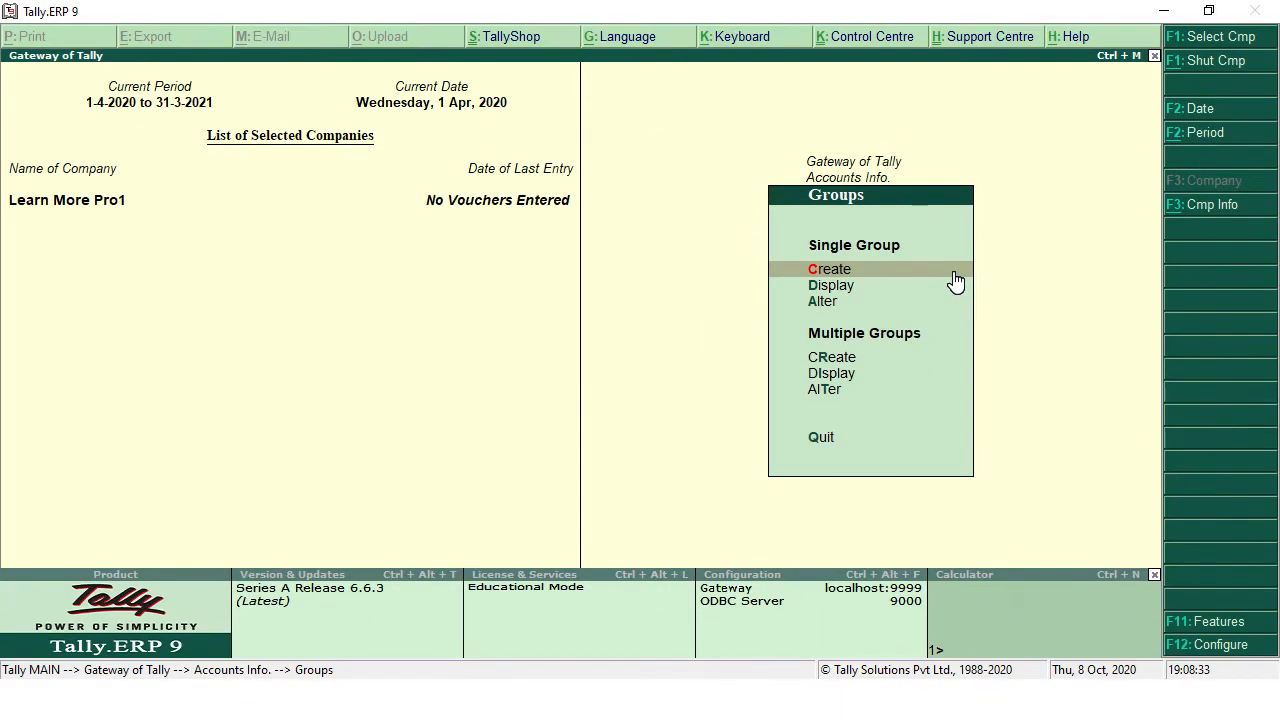
{"action": "left_click", "coordinate": [958, 283]}
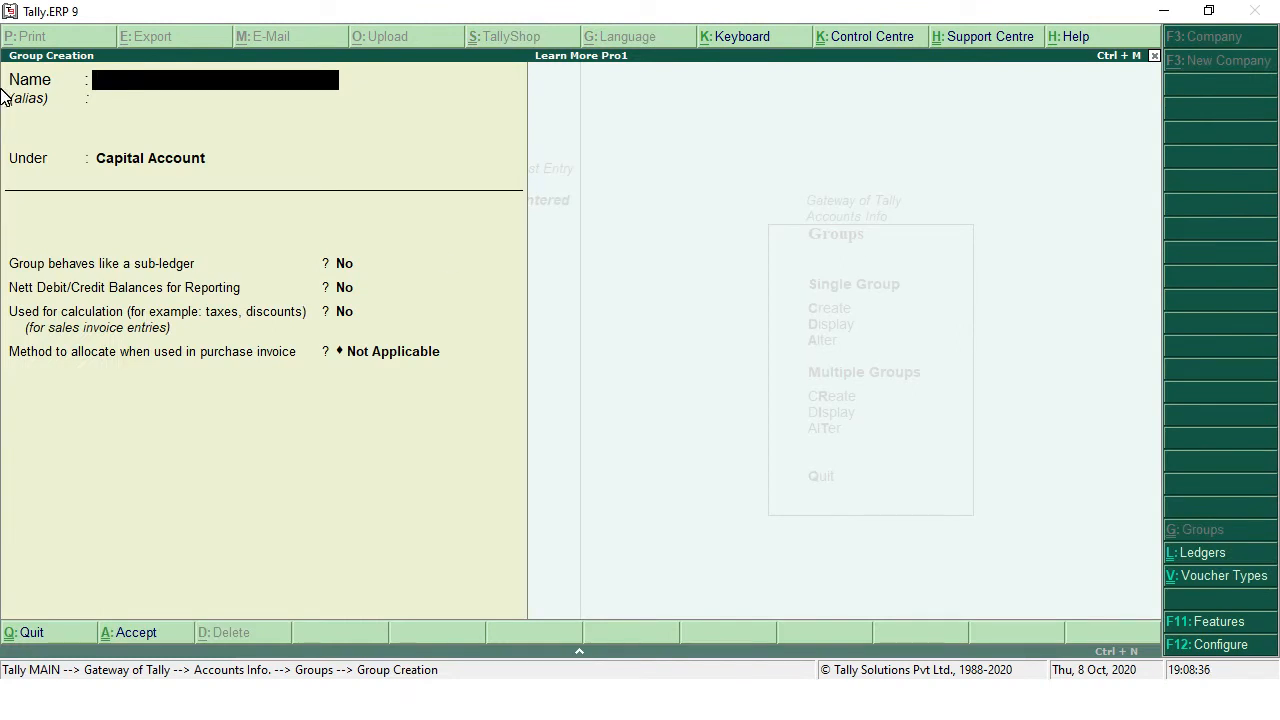
{"action": "type", "text": "Ghatkopar"}
{"action": "key", "text": "Return"}
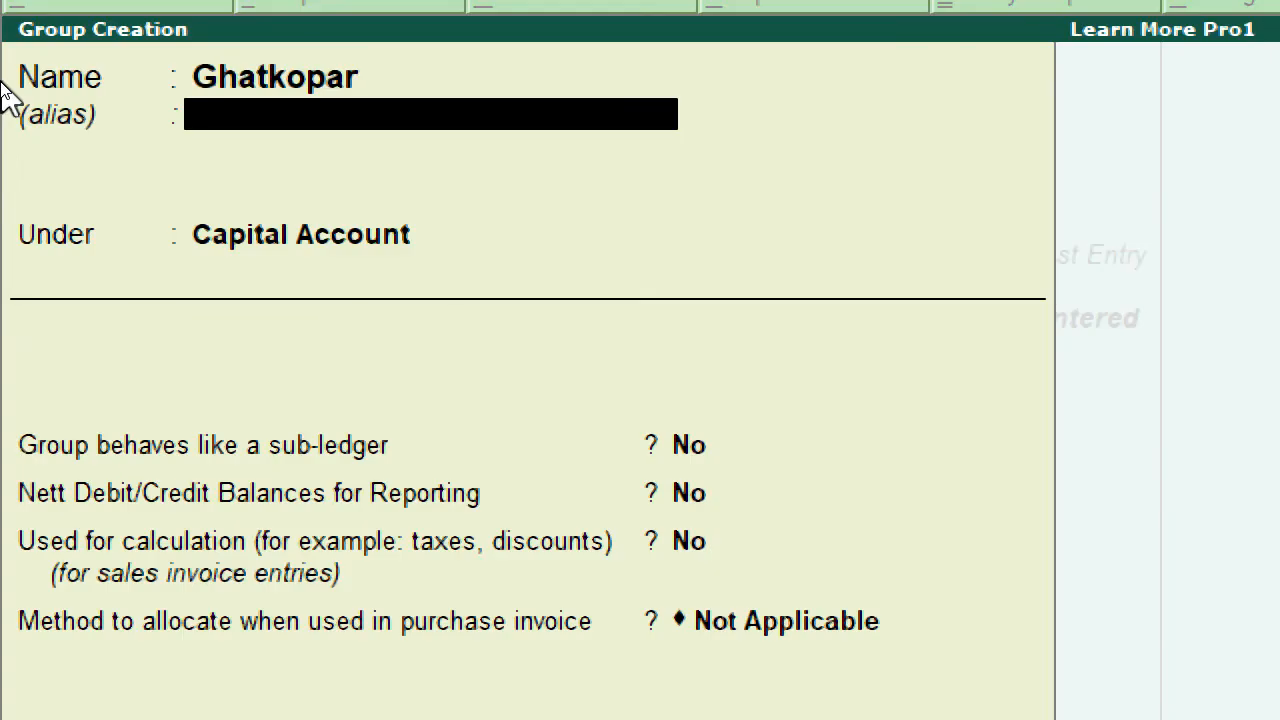
Return to the group's name and re-enter it as Ghatkopa.
{"action": "key", "text": "BackSpace"}
{"action": "key", "text": "Return"}
{"action": "key", "text": "BackSpace"}
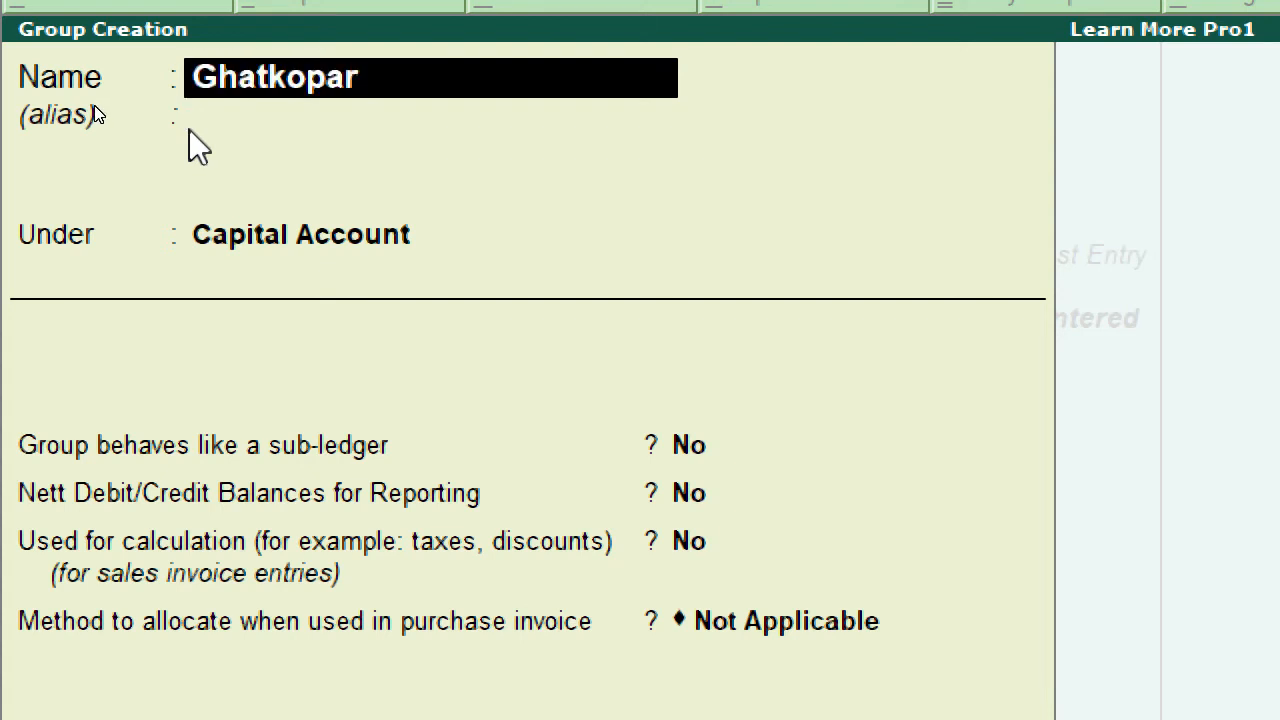
{"action": "type", "text": "G"}
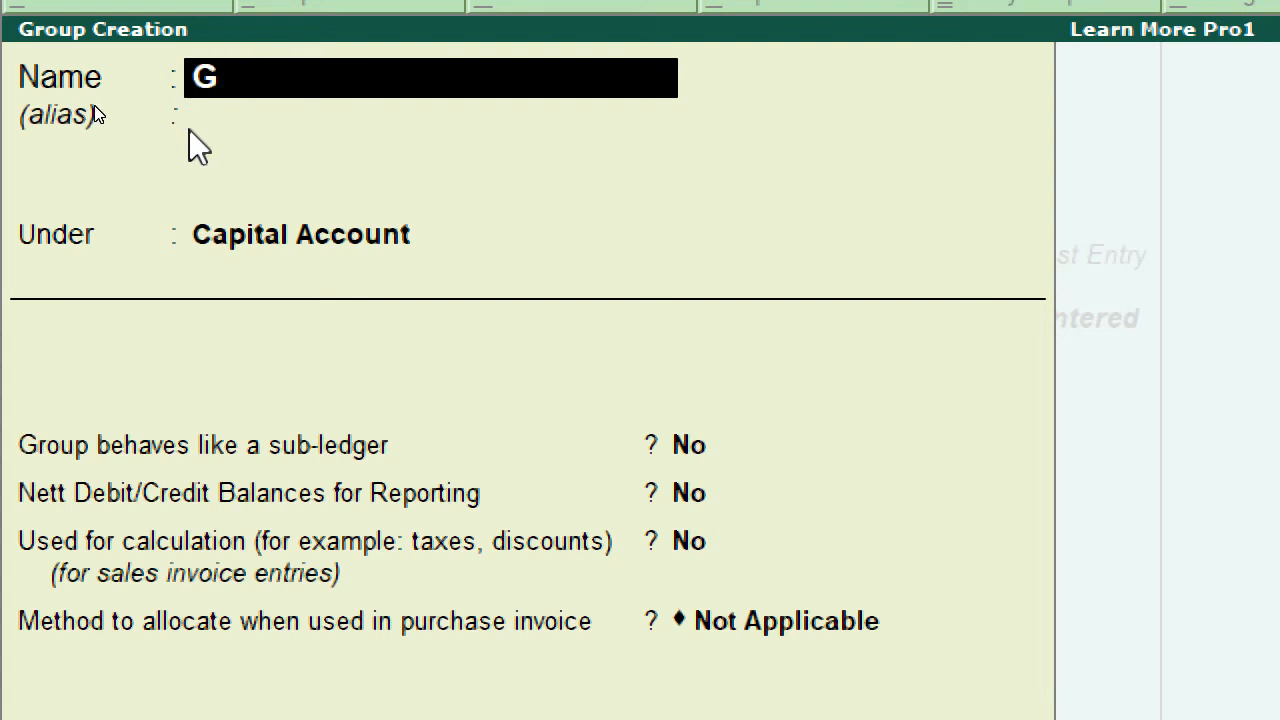
{"action": "type", "text": "hatkopar"}
{"action": "key", "text": "BackSpace"}
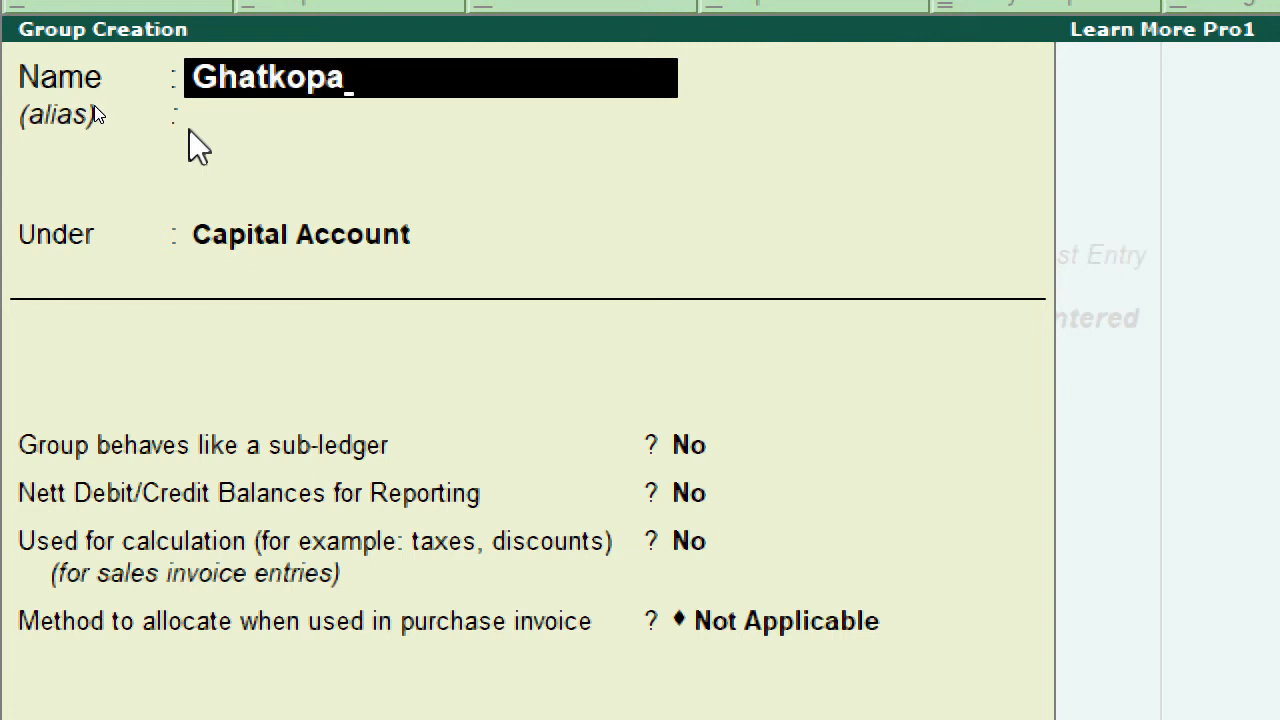
{"action": "key", "text": "Return"}
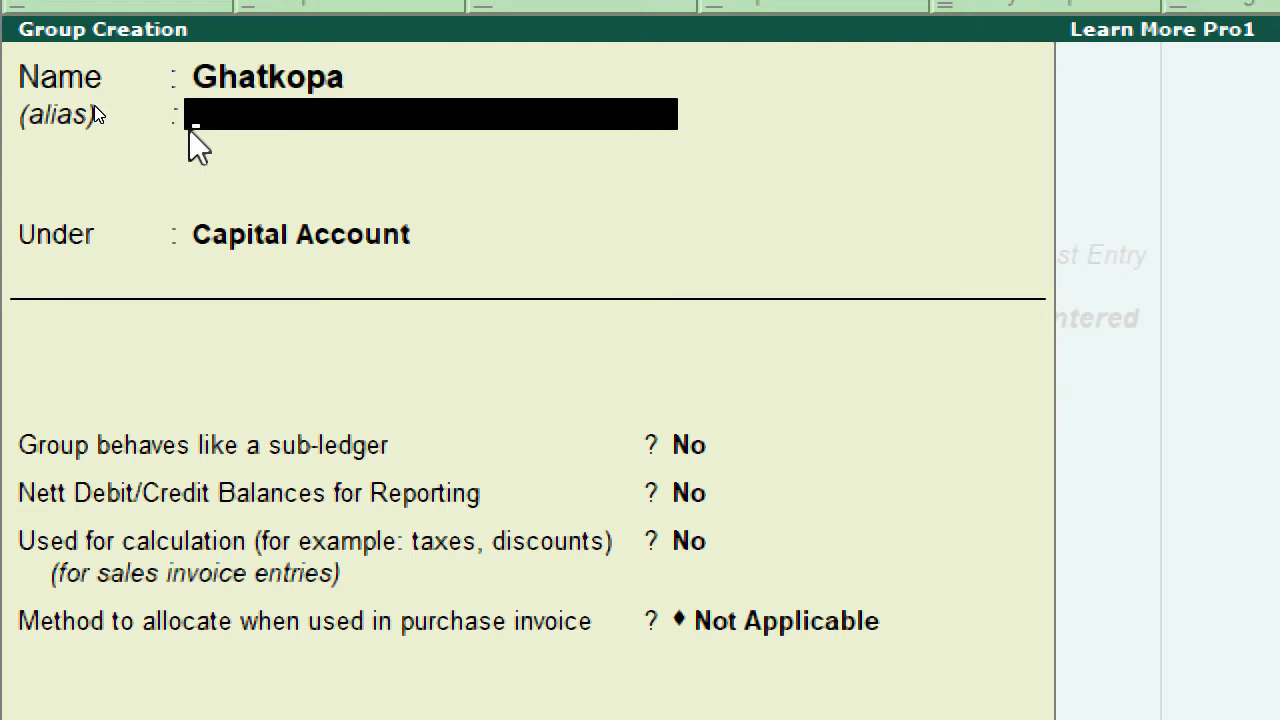
Go back to the group's name and correct it to Ghatkopar by adding the missing final letter.
{"action": "key", "text": "BackSpace"}
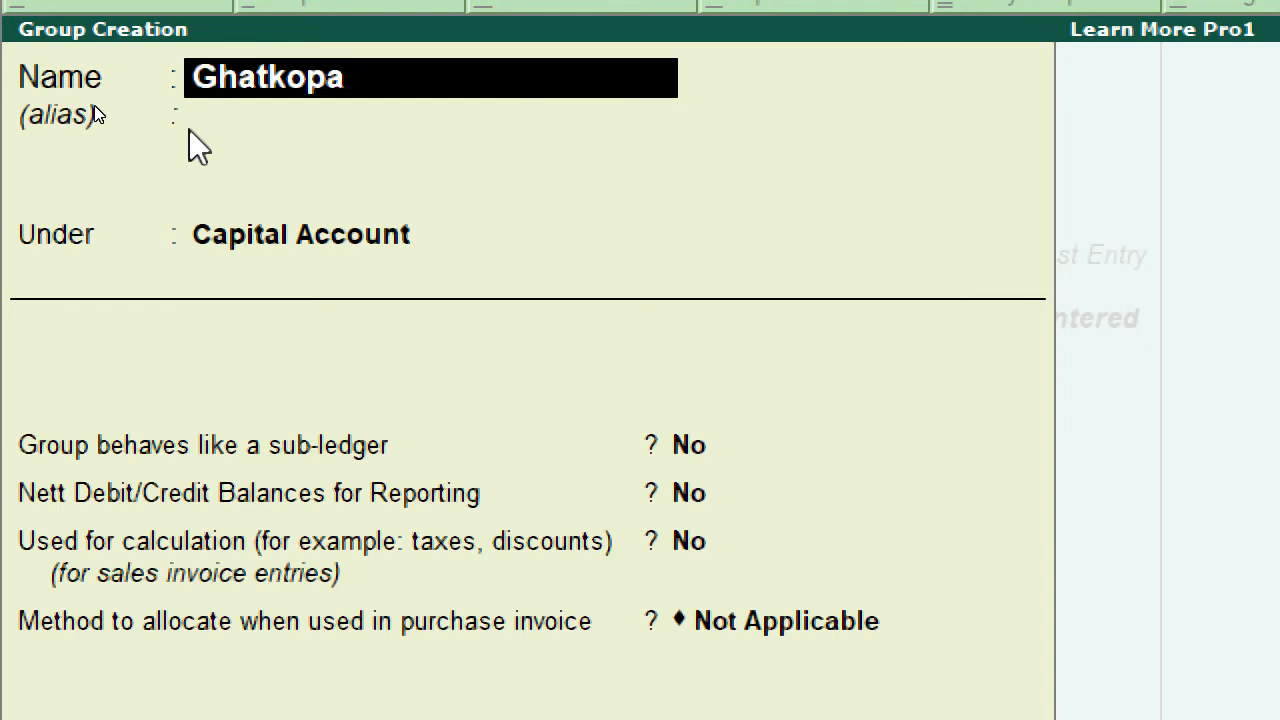
{"action": "key", "text": "End"}
{"action": "key", "text": "Home"}
{"action": "key", "text": "End"}
{"action": "type", "text": "r"}
{"action": "key", "text": "Return"}
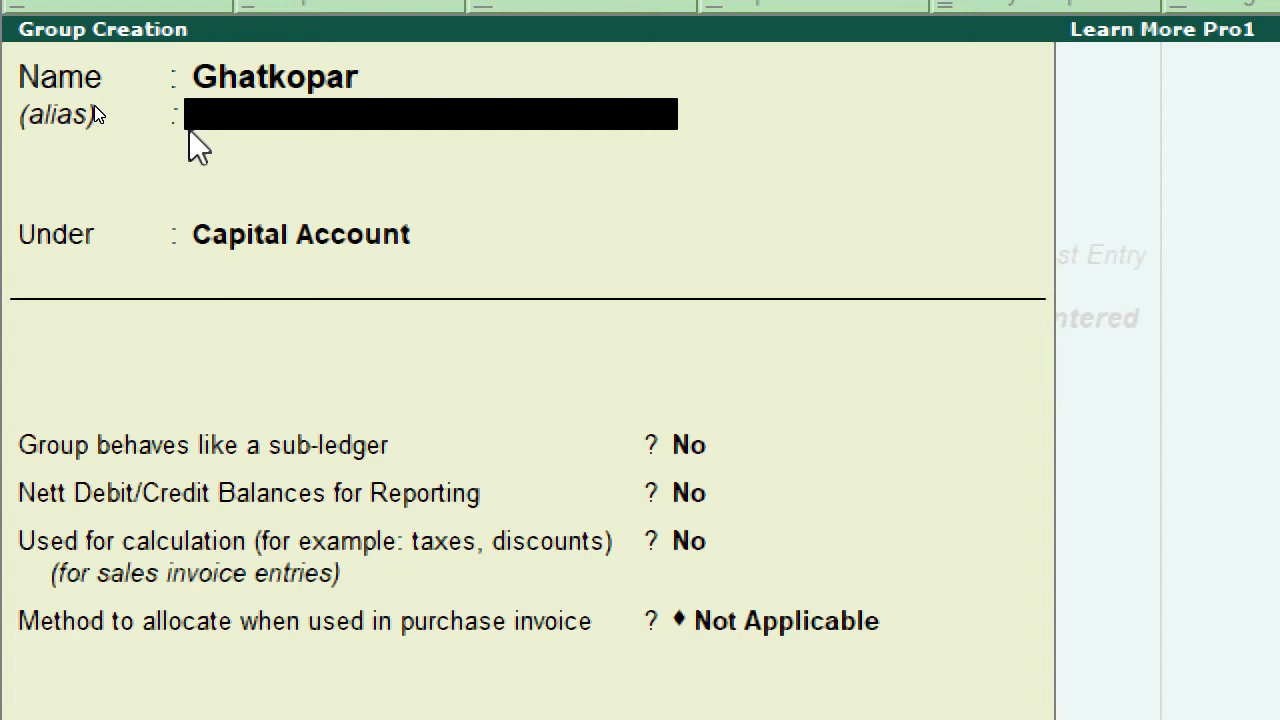
{"action": "key", "text": "BackSpace"}
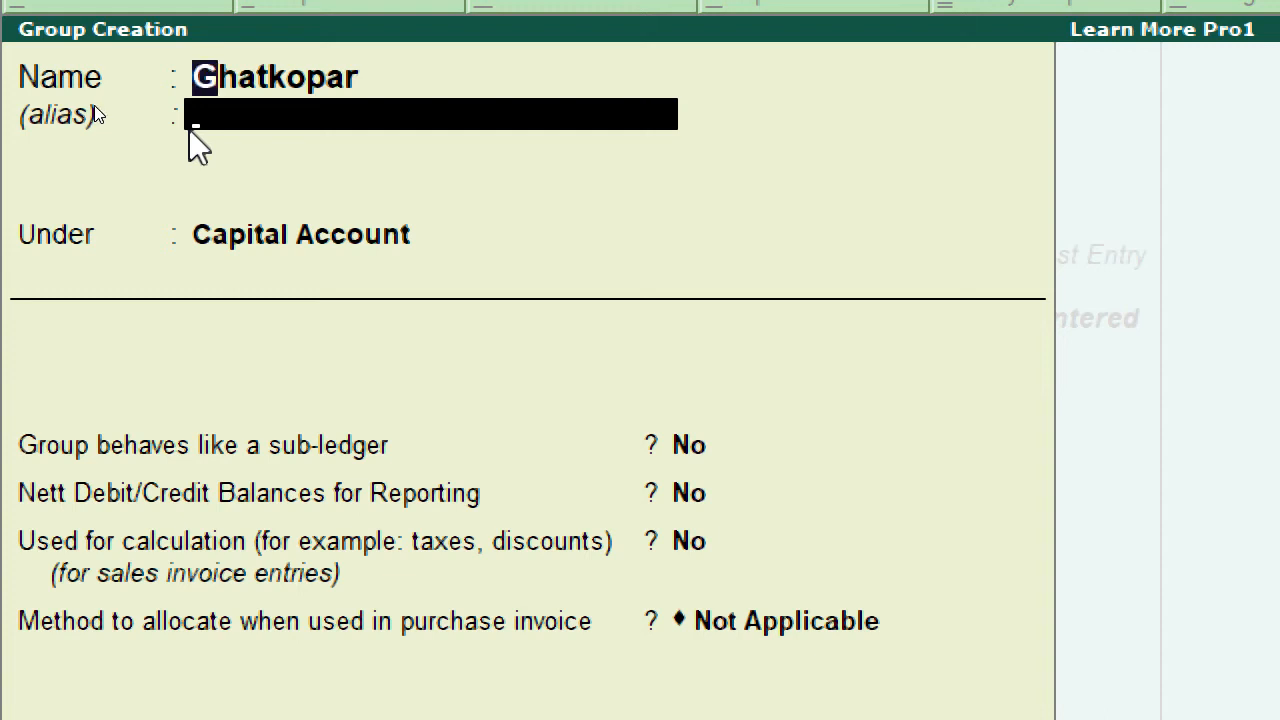
Leave the Ghatkopar group's alias empty and place the group under Sundry Debtors.
{"action": "key", "text": "Return"}
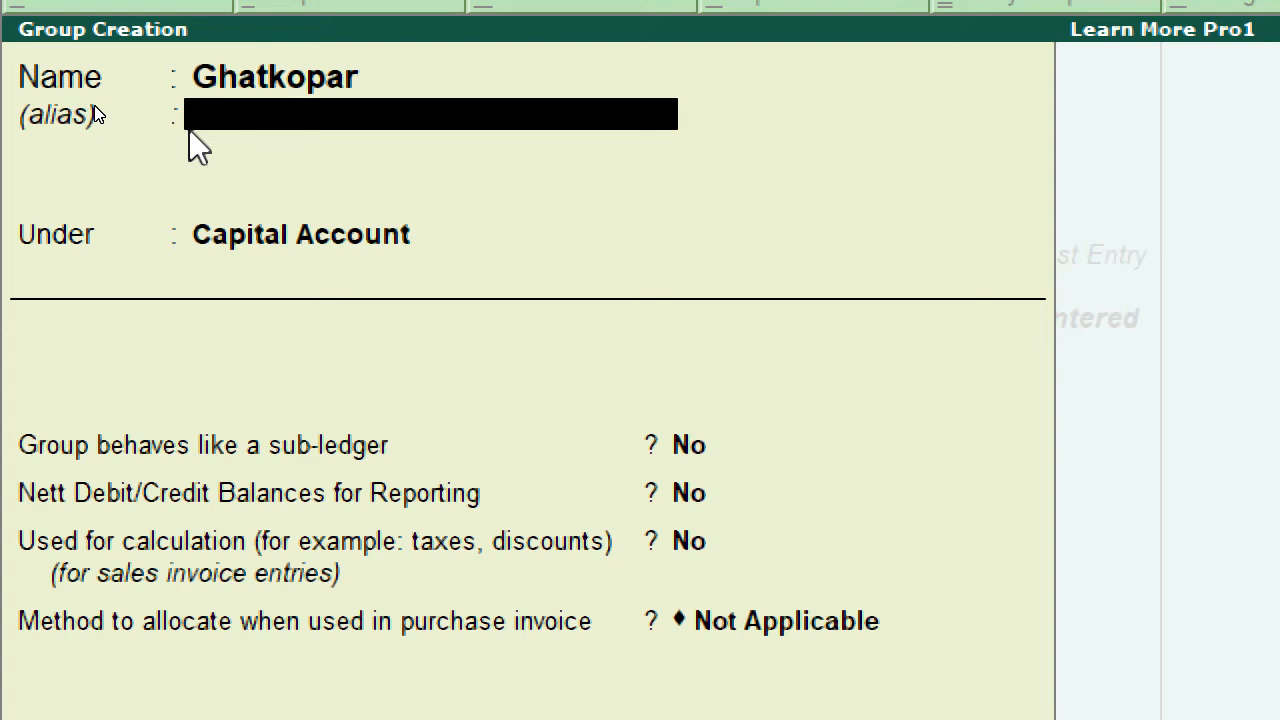
{"action": "key", "text": "BackSpace"}
{"action": "key", "text": "Return"}
{"action": "key", "text": "Return"}
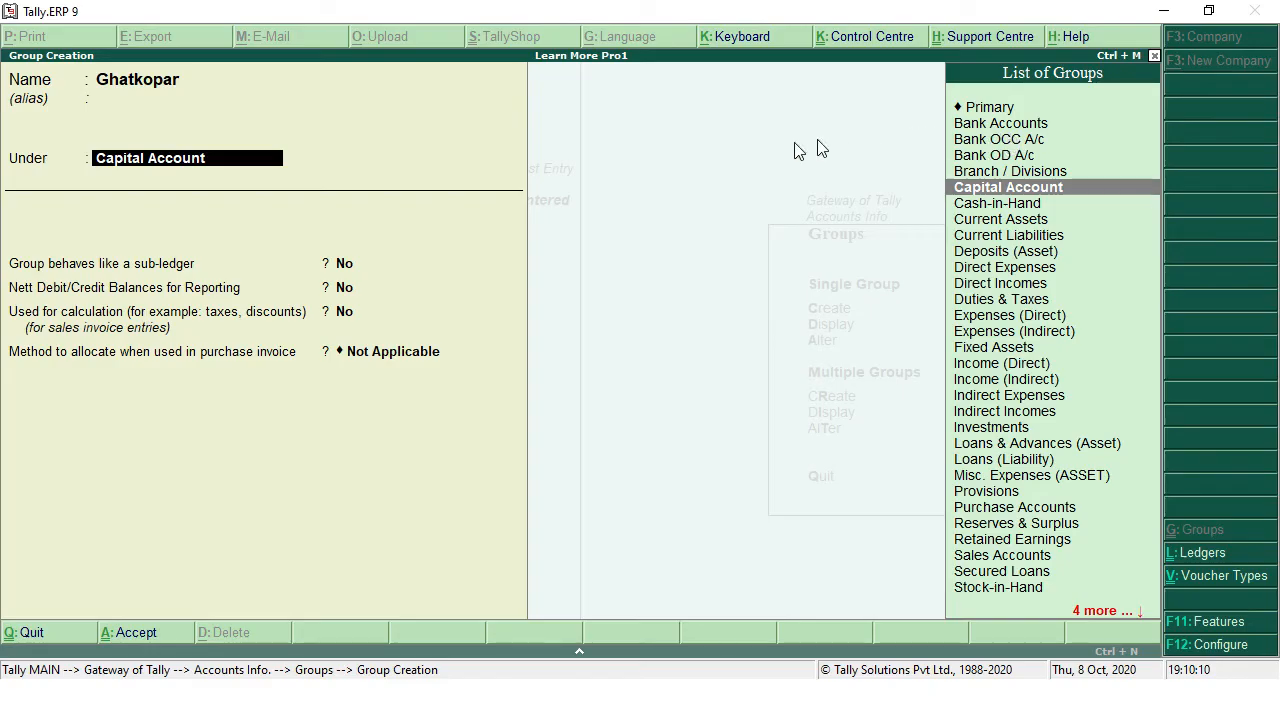
{"action": "type", "text": "Sund"}
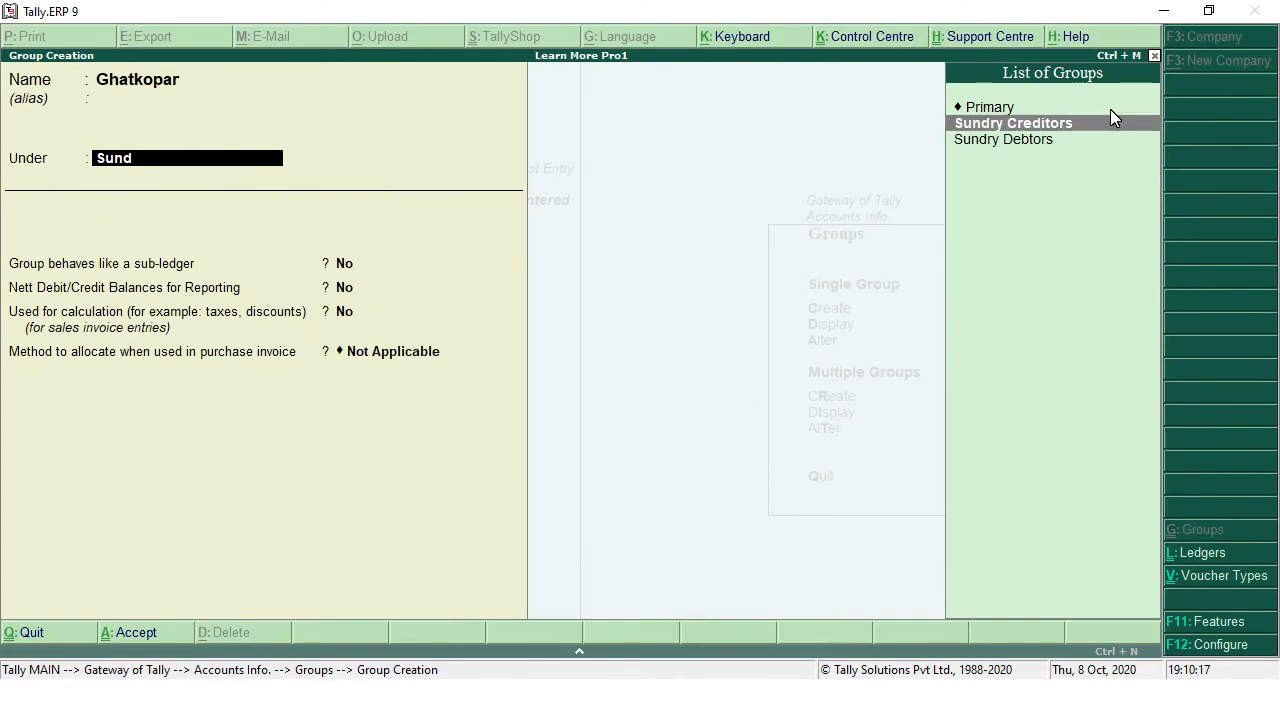
{"action": "key", "text": "Down"}
{"action": "key", "text": "Return"}
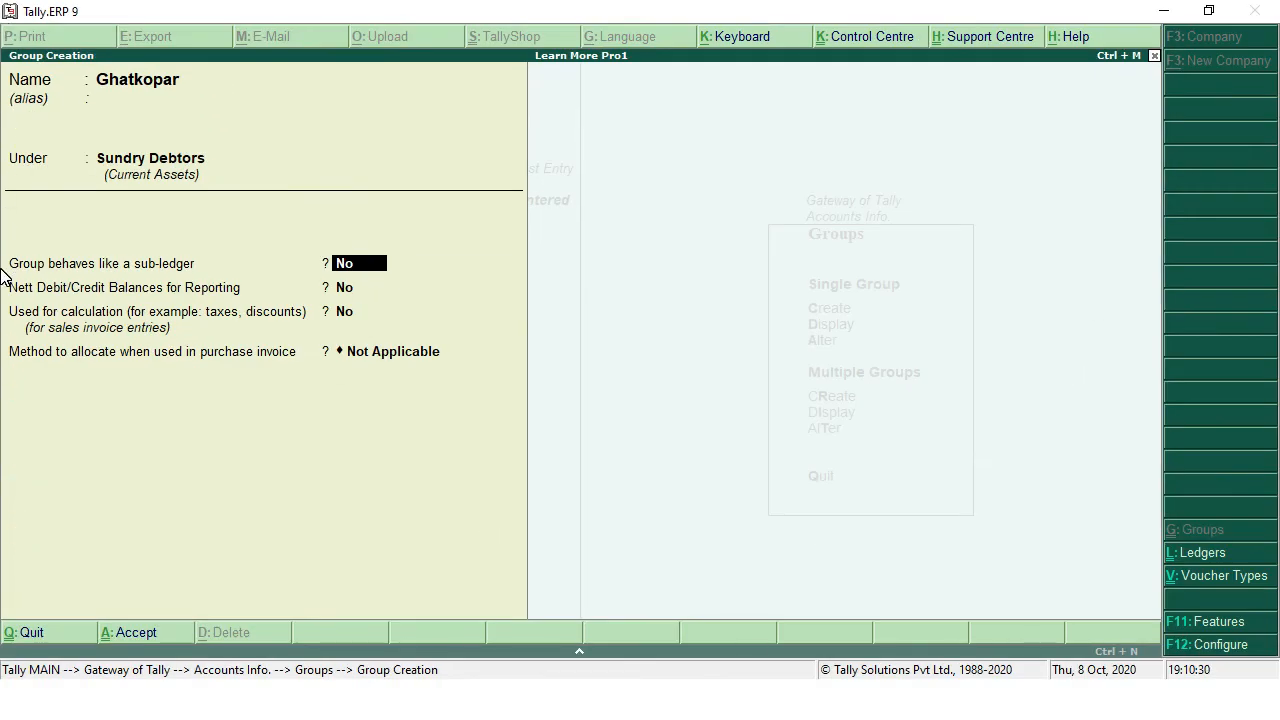
Keep the default sub-ledger, balance, calculation and allocation settings and save the Ghatkopar group.
{"action": "key", "text": "Return"}
{"action": "key", "text": "Return"}
{"action": "key", "text": "Return"}
{"action": "key", "text": "Return"}
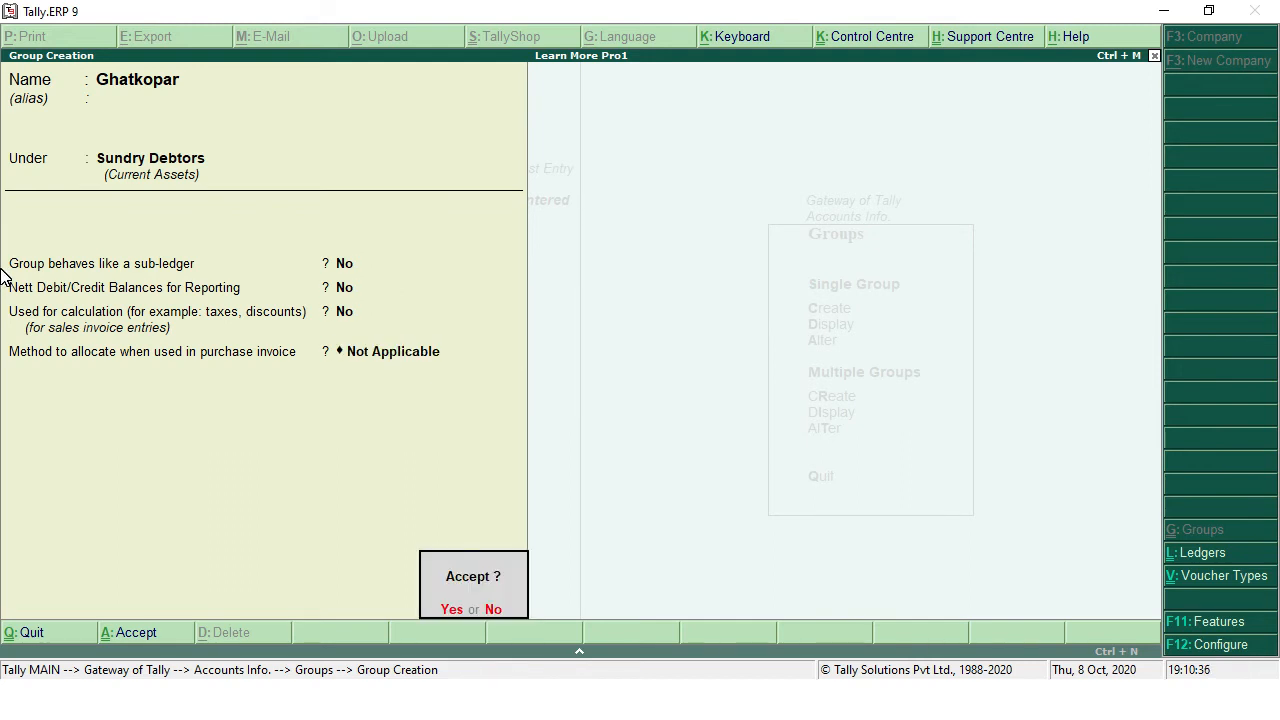
{"action": "key", "text": "Return"}
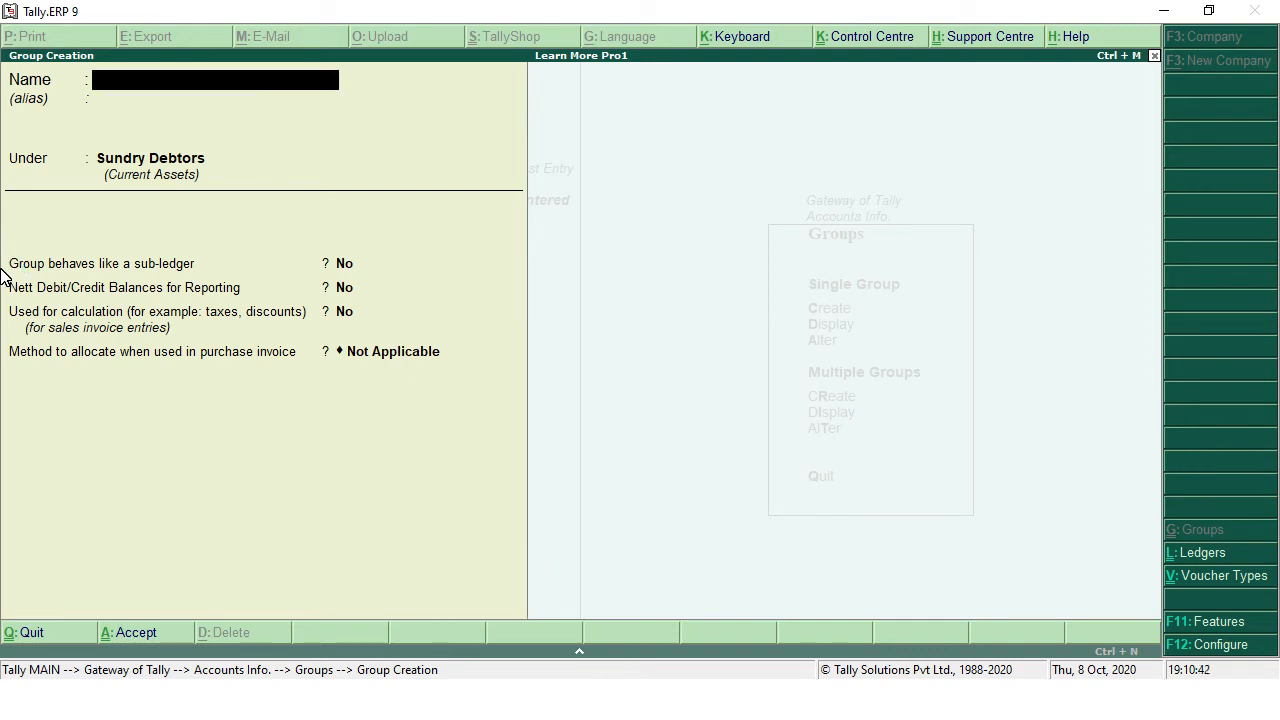
Fill in a new group named Vikhroli without an alias, under Sundry Debtors, keeping all default settings.
{"action": "type", "text": "Vikhroli"}
{"action": "key", "text": "Return"}
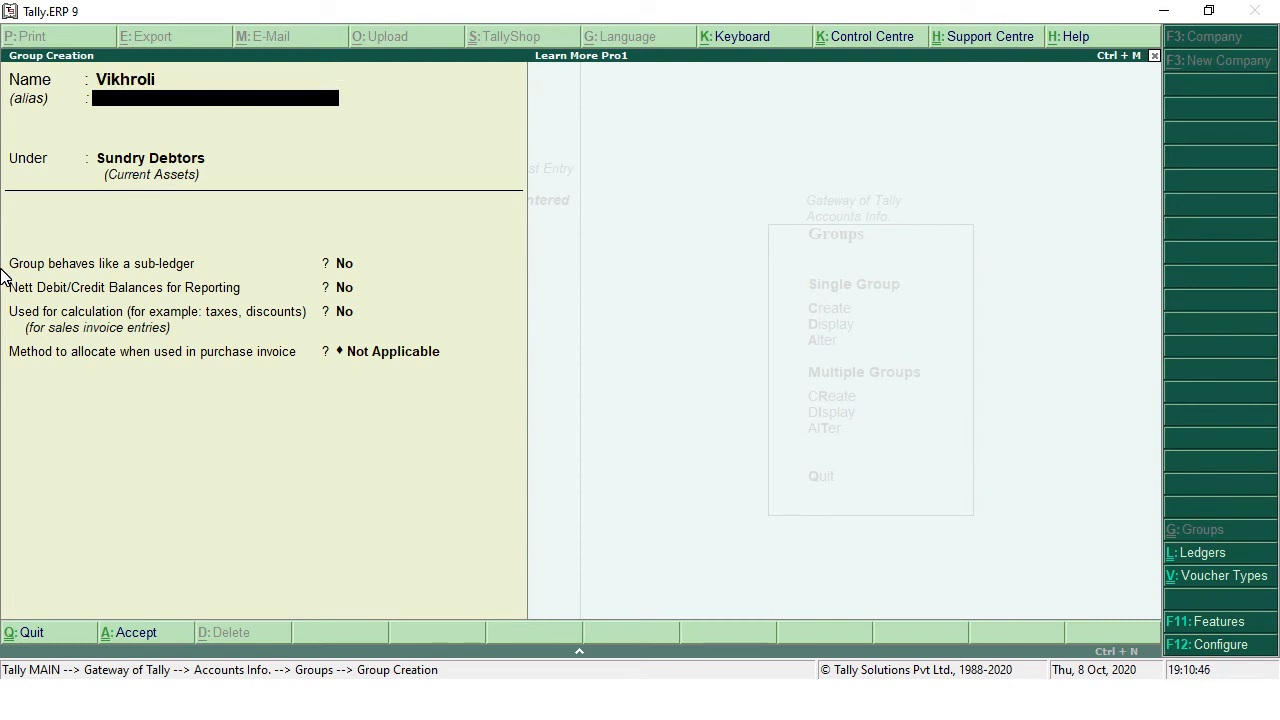
{"action": "key", "text": "Return"}
{"action": "key", "text": "Return"}
{"action": "key", "text": "Return"}
{"action": "key", "text": "Return"}
{"action": "key", "text": "Return"}
{"action": "key", "text": "Return"}
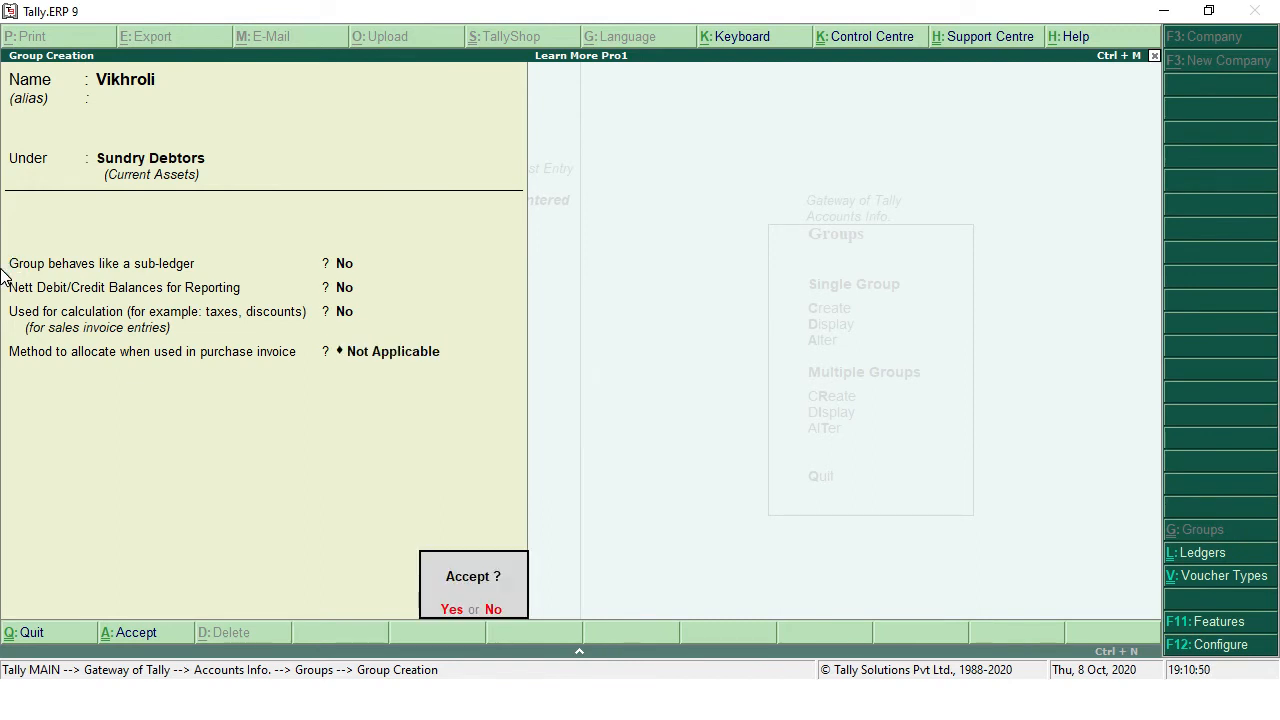
Accept the Vikhroli group and fill in another group named Kanjurmarg under Sundry Debtors with default settings.
{"action": "type", "text": "yKanjur"}
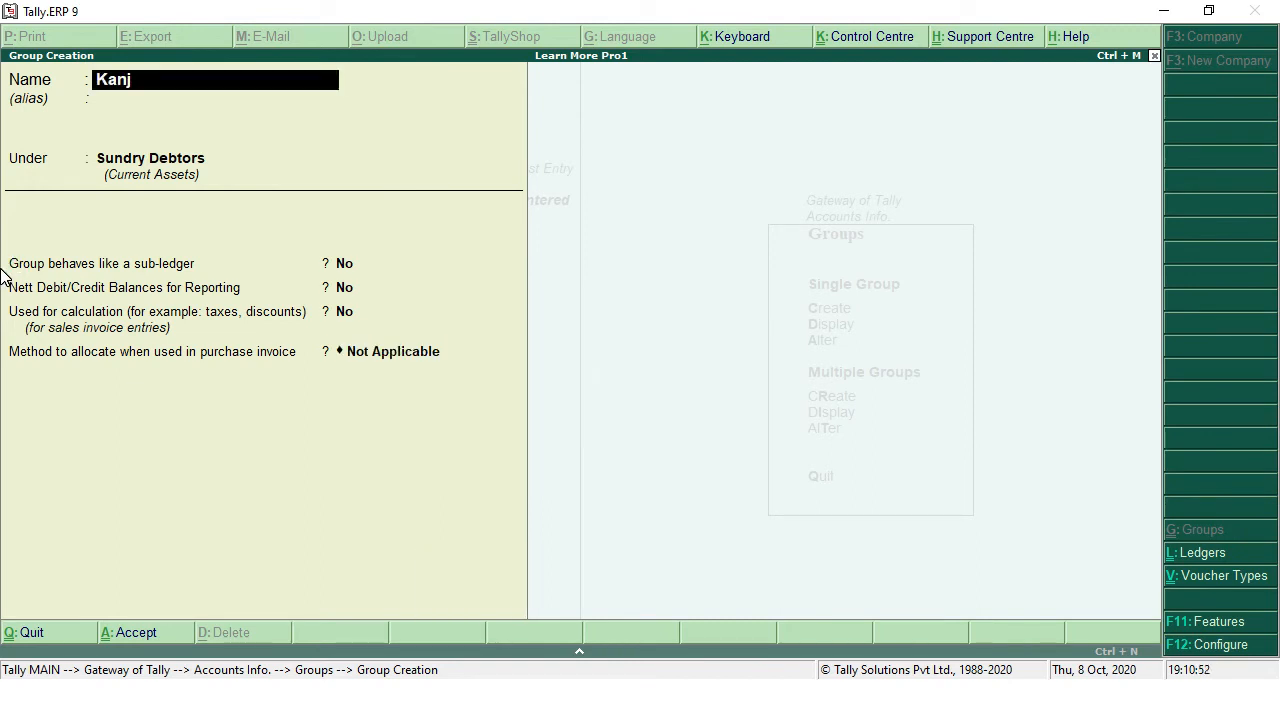
{"action": "type", "text": "marg"}
{"action": "key", "text": "Return"}
{"action": "key", "text": "Return"}
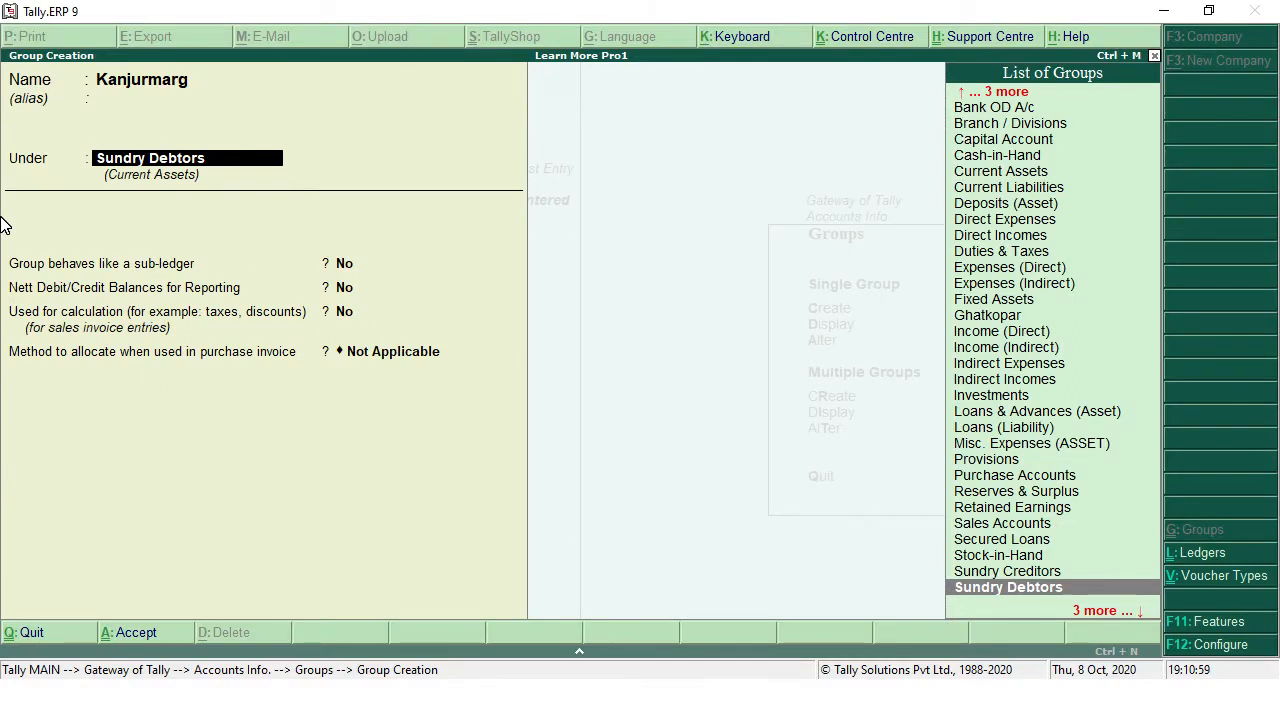
{"action": "key", "text": "Return"}
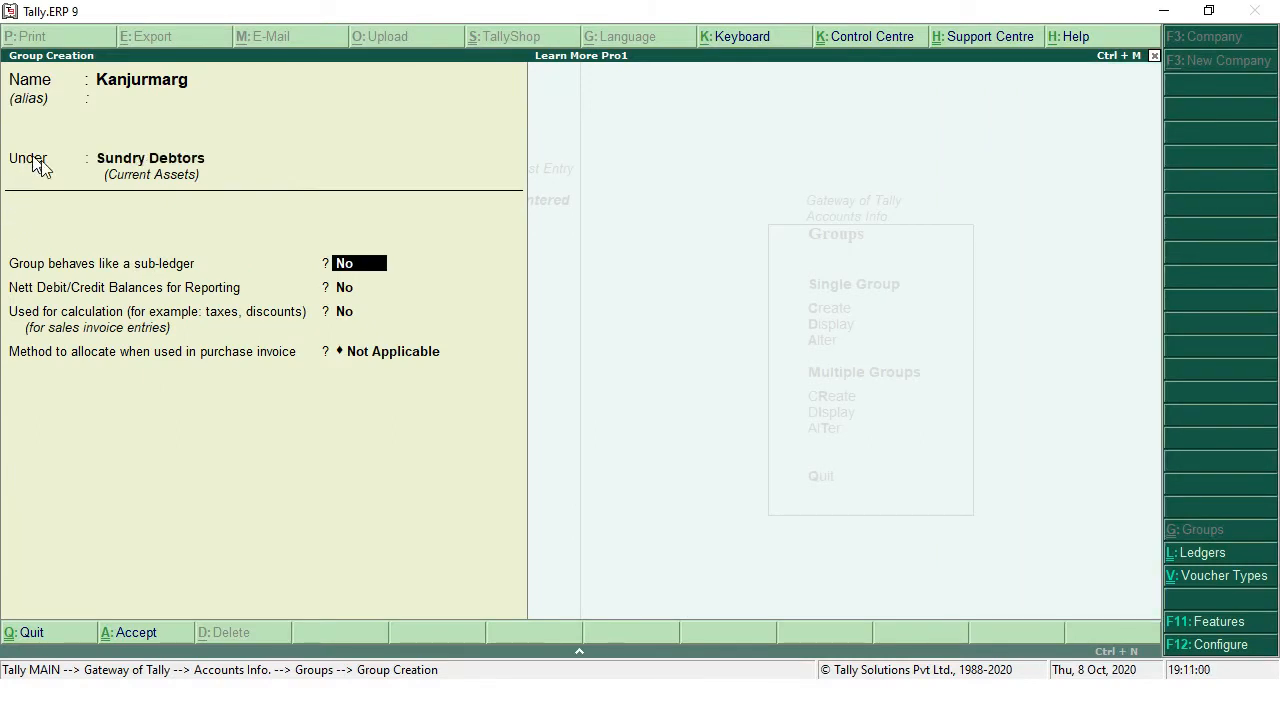
{"action": "key", "text": "Return"}
{"action": "key", "text": "Return"}
{"action": "key", "text": "Return"}
{"action": "key", "text": "Return"}
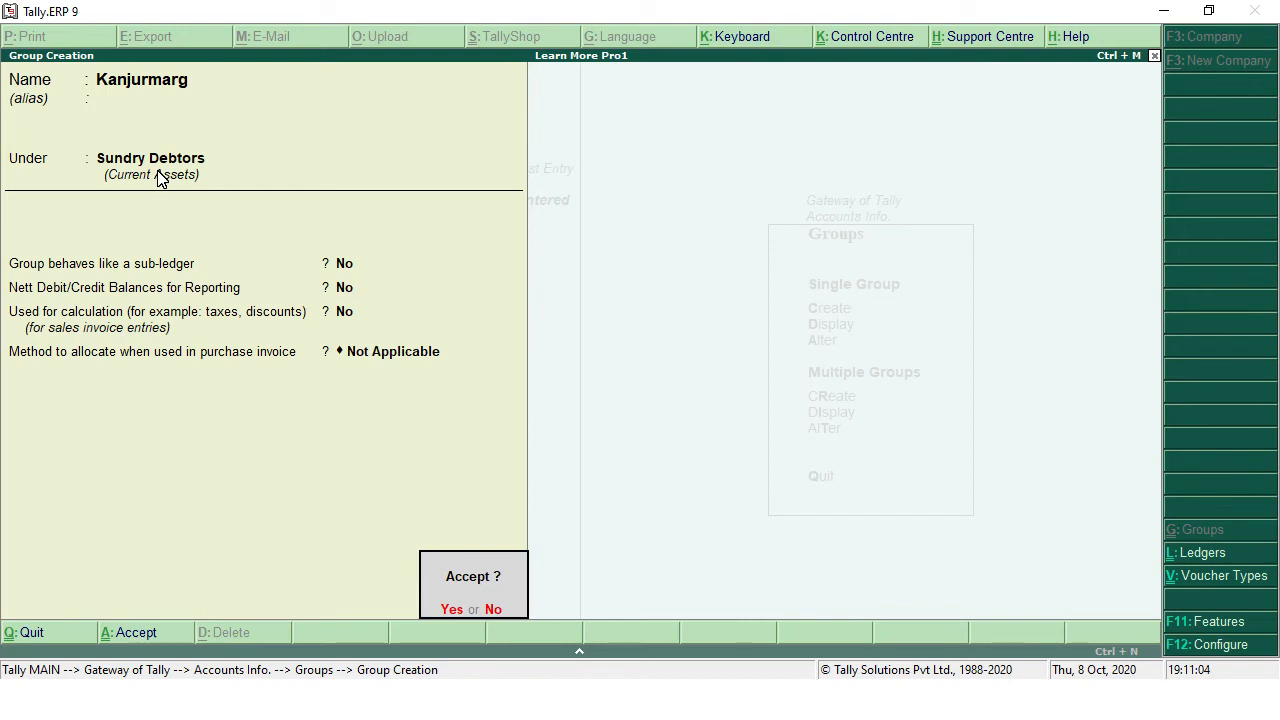
Return from the acceptance prompt to the sub-ledger setting, save the Kanjurmarg group as it is and leave group creation.
{"action": "key", "text": "Escape"}
{"action": "key", "text": "Return"}
{"action": "key", "text": "Escape"}
{"action": "key", "text": "Up"}
{"action": "key", "text": "Up"}
{"action": "key", "text": "Up"}
{"action": "key", "text": "Up"}
{"action": "key", "text": "Return"}
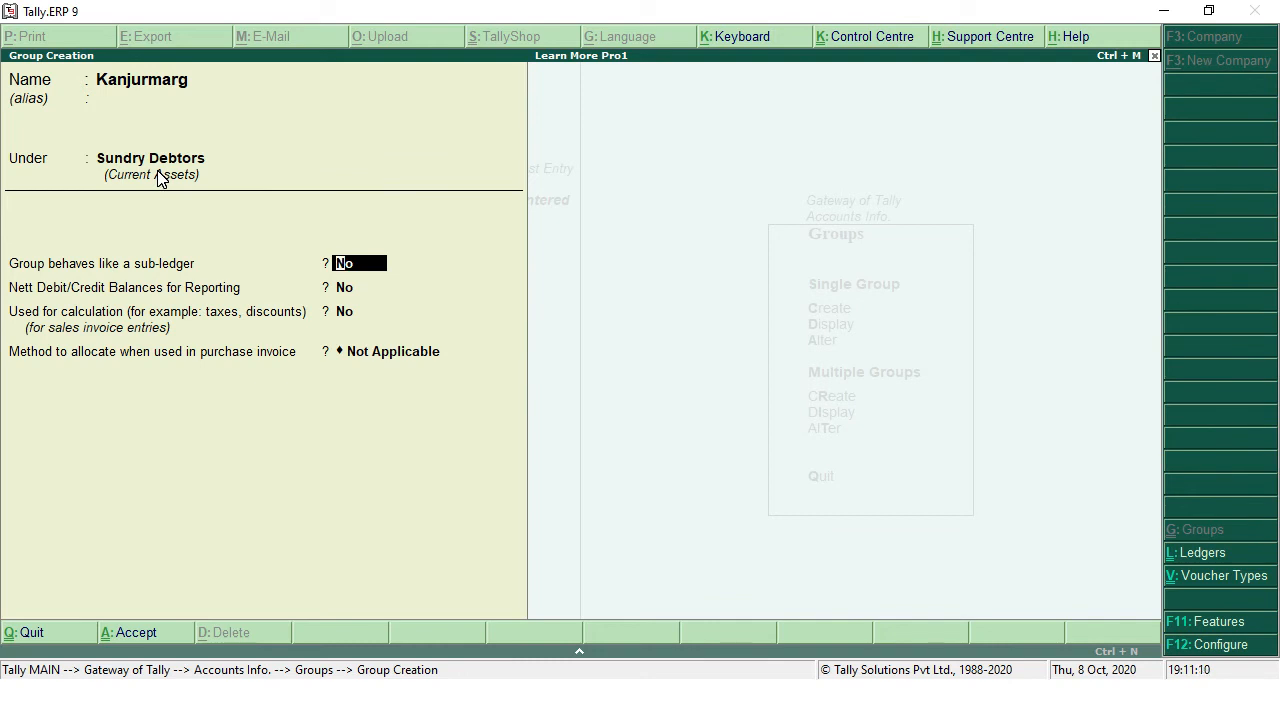
{"action": "key", "text": "ctrl+a"}
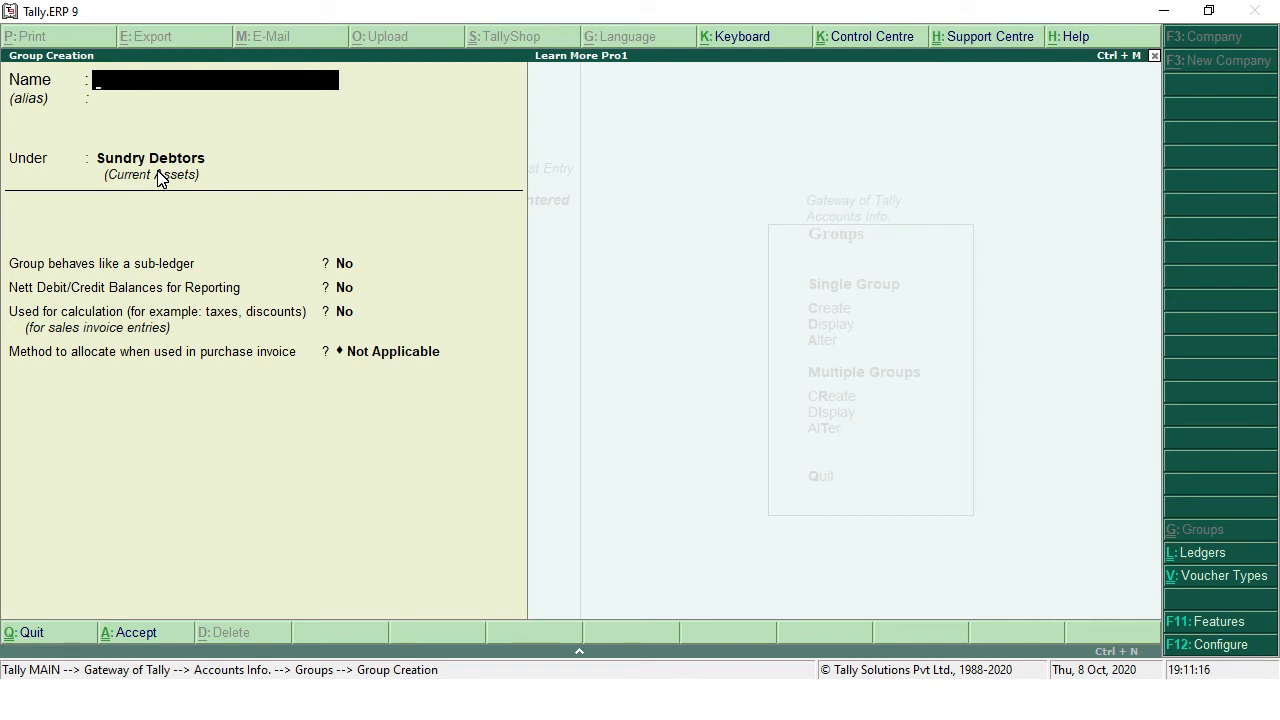
{"action": "key", "text": "Escape"}
{"action": "key", "text": "Down"}
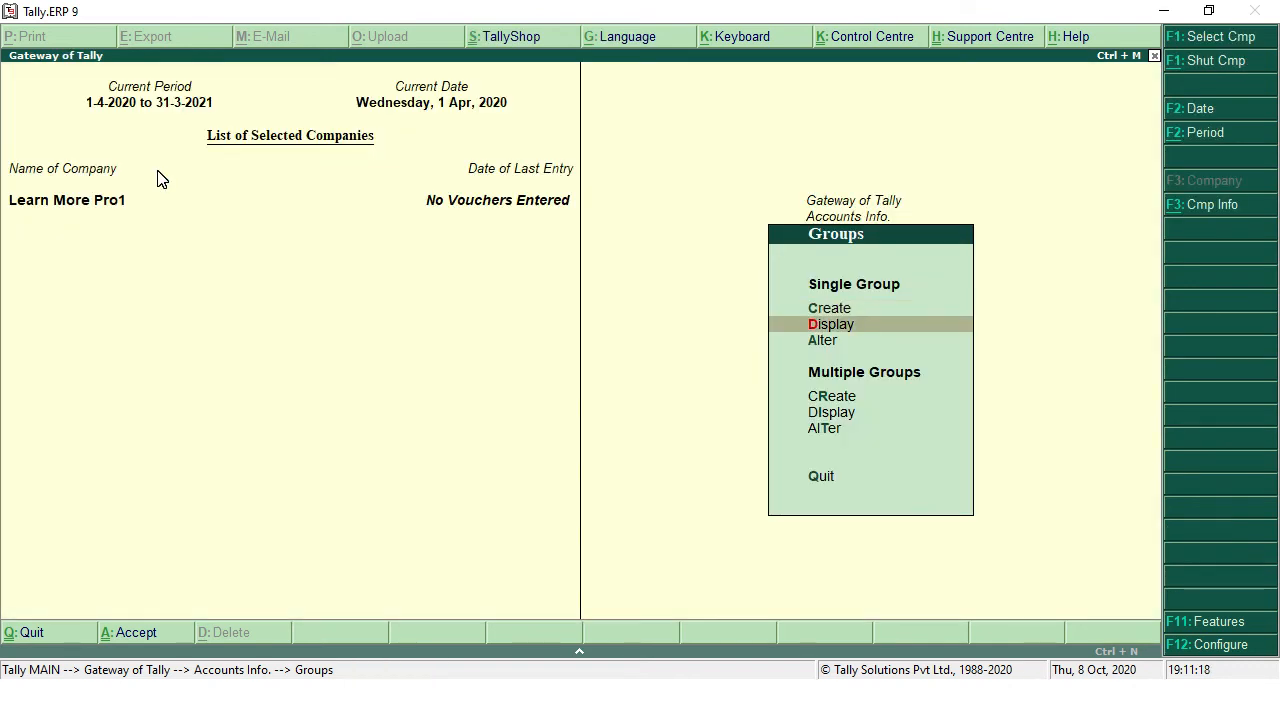
{"action": "key", "text": "Up"}
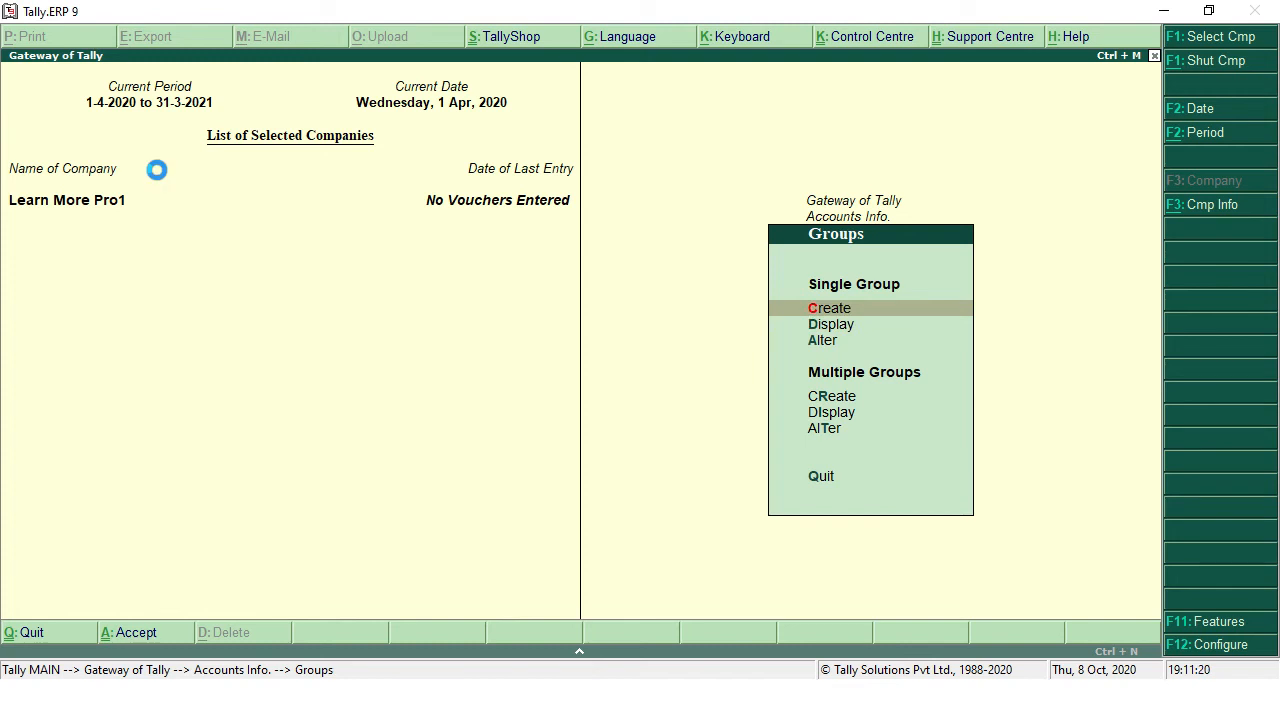
{"action": "key", "text": "Return"}
{"action": "key", "text": "Escape"}
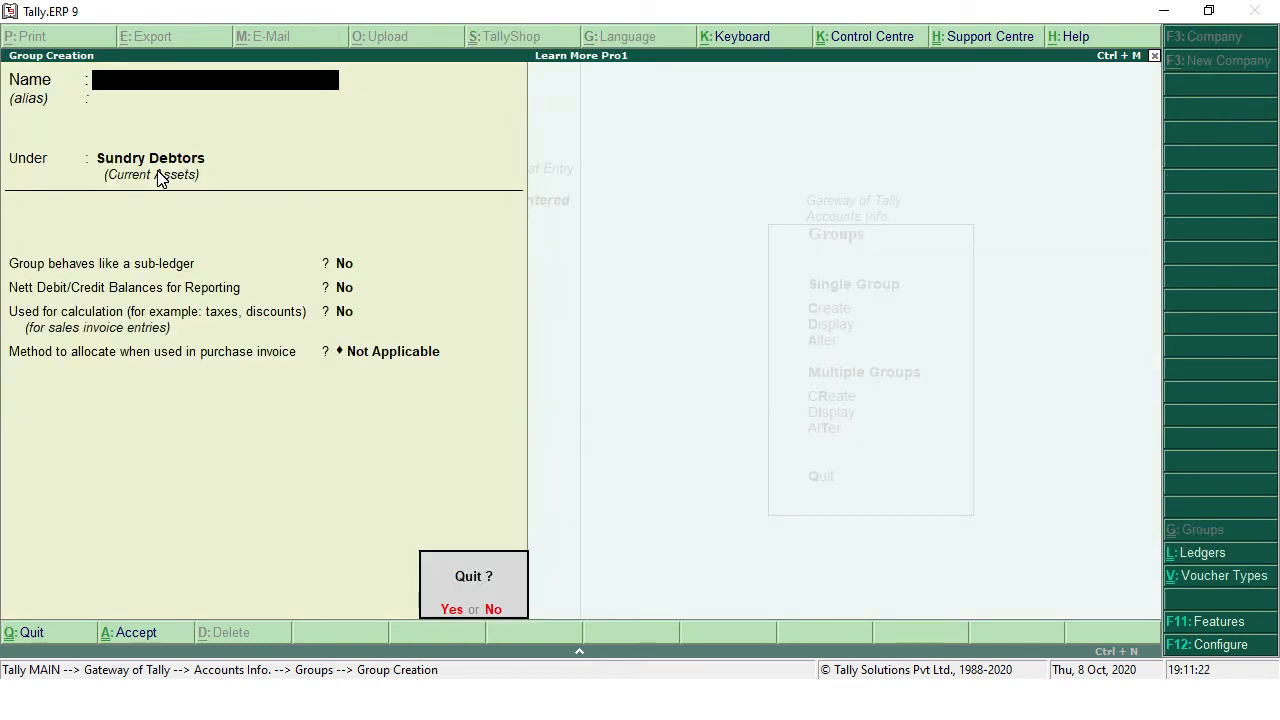
{"action": "key", "text": "y"}
{"action": "key", "text": "Return"}
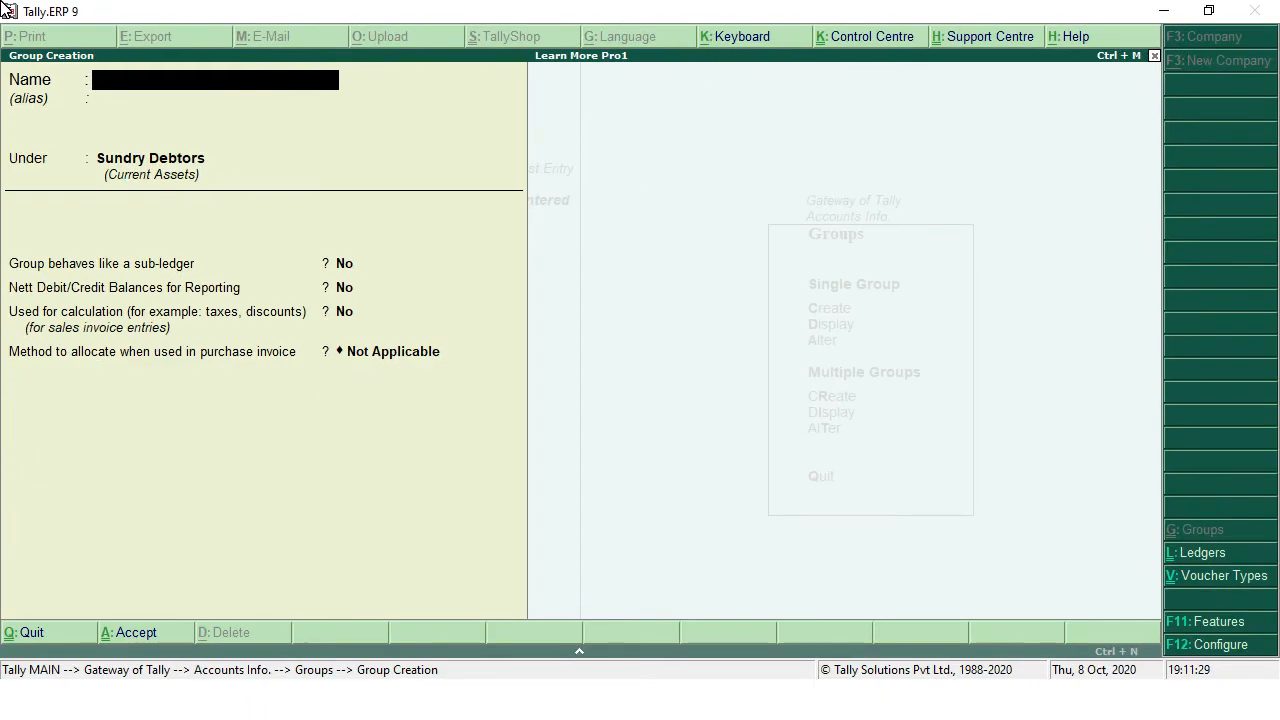
{"action": "key", "text": "Escape"}
{"action": "key", "text": "y"}
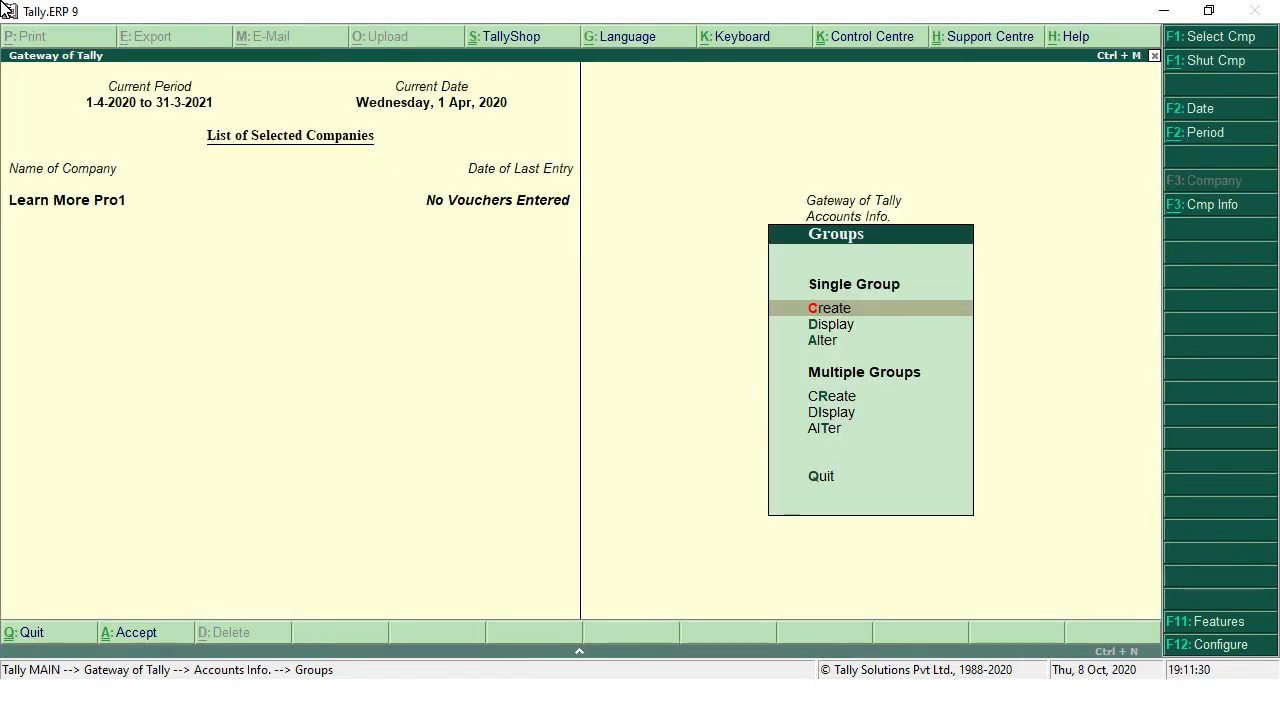
{"action": "left_click", "coordinate": [903, 291]}
{"action": "key", "text": "Escape"}
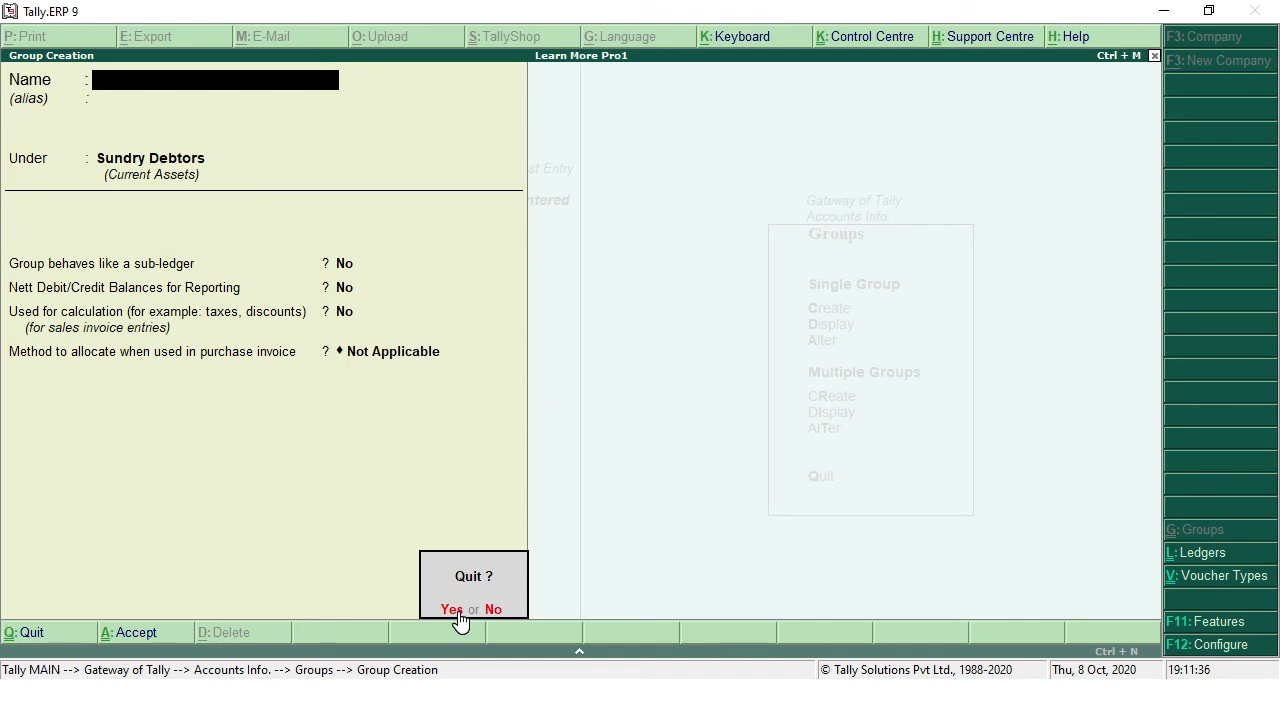
{"action": "key", "text": "y"}
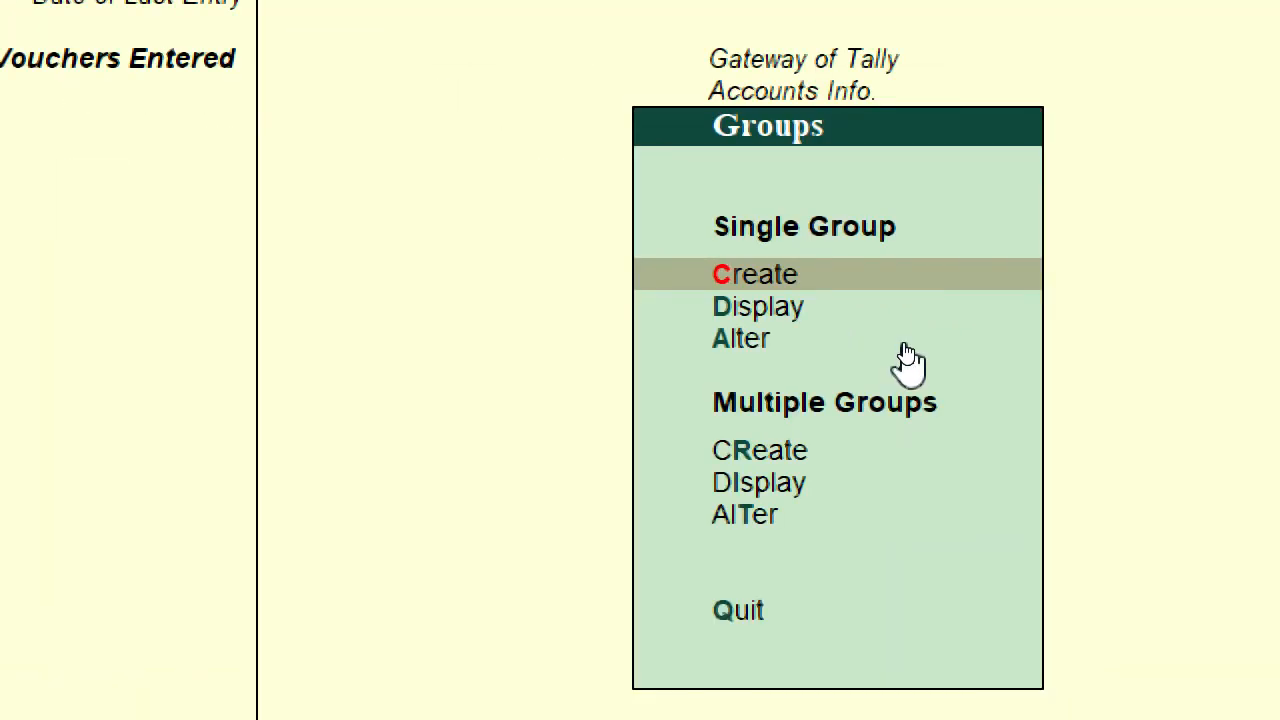
Open the single-group display list, examine the groups from Bank Accounts down to Ghatkopar and close the list.
{"action": "key", "text": "Down"}
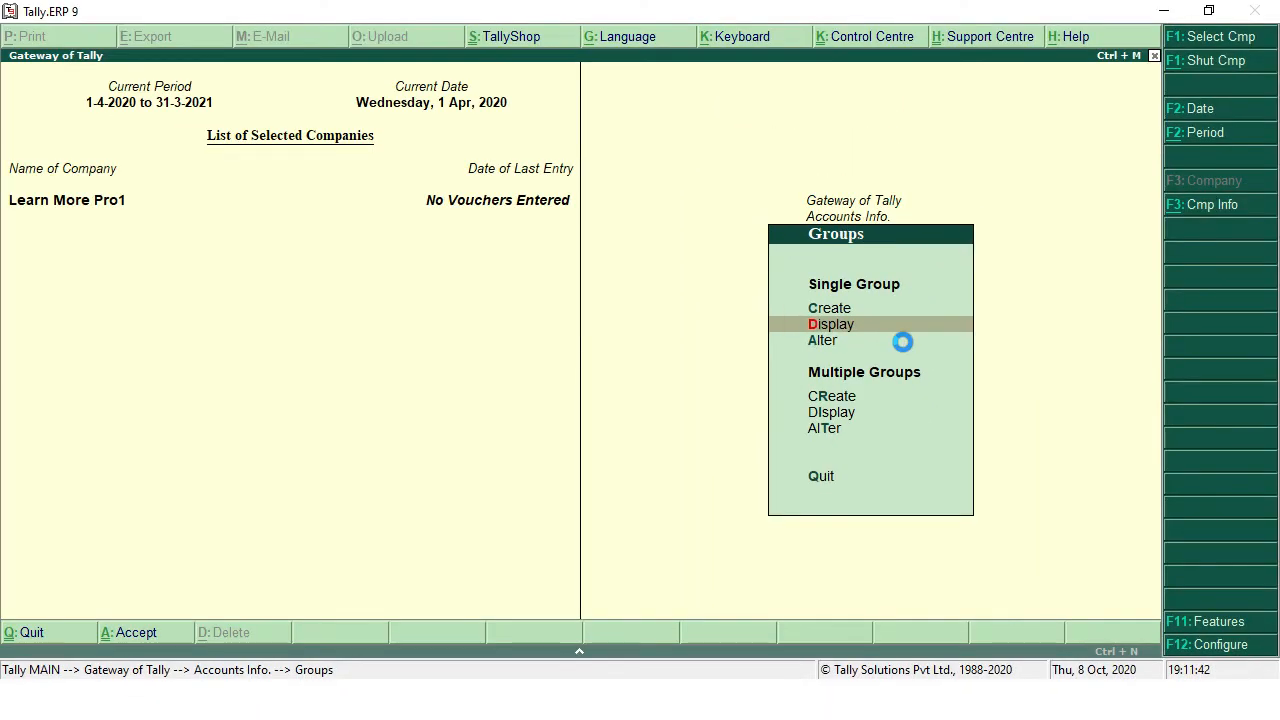
{"action": "key", "text": "Return"}
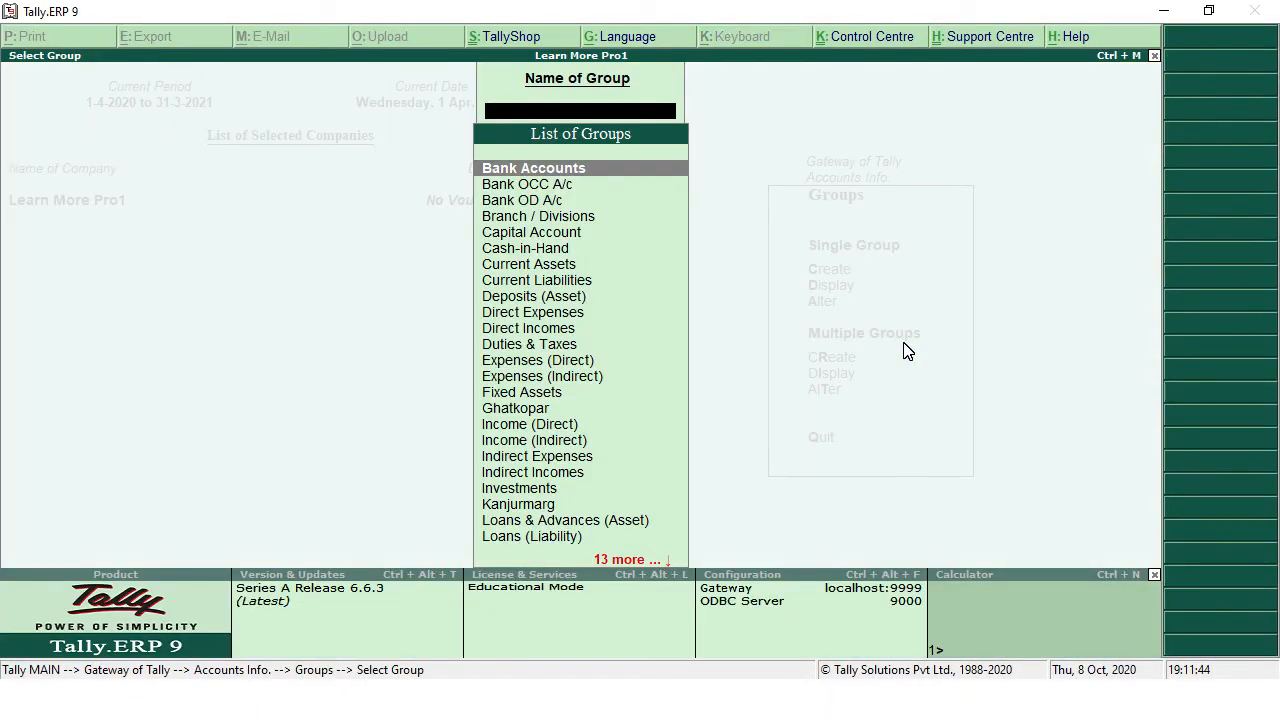
{"action": "key", "text": "Down"}
{"action": "key", "text": "Down"}
{"action": "key", "text": "Down"}
{"action": "key", "text": "Down"}
{"action": "key", "text": "Down"}
{"action": "key", "text": "Down"}
{"action": "key", "text": "Down"}
{"action": "key", "text": "Down"}
{"action": "key", "text": "Down"}
{"action": "key", "text": "Down"}
{"action": "key", "text": "Down"}
{"action": "key", "text": "Down"}
{"action": "key", "text": "Down"}
{"action": "key", "text": "Down"}
{"action": "key", "text": "Down"}
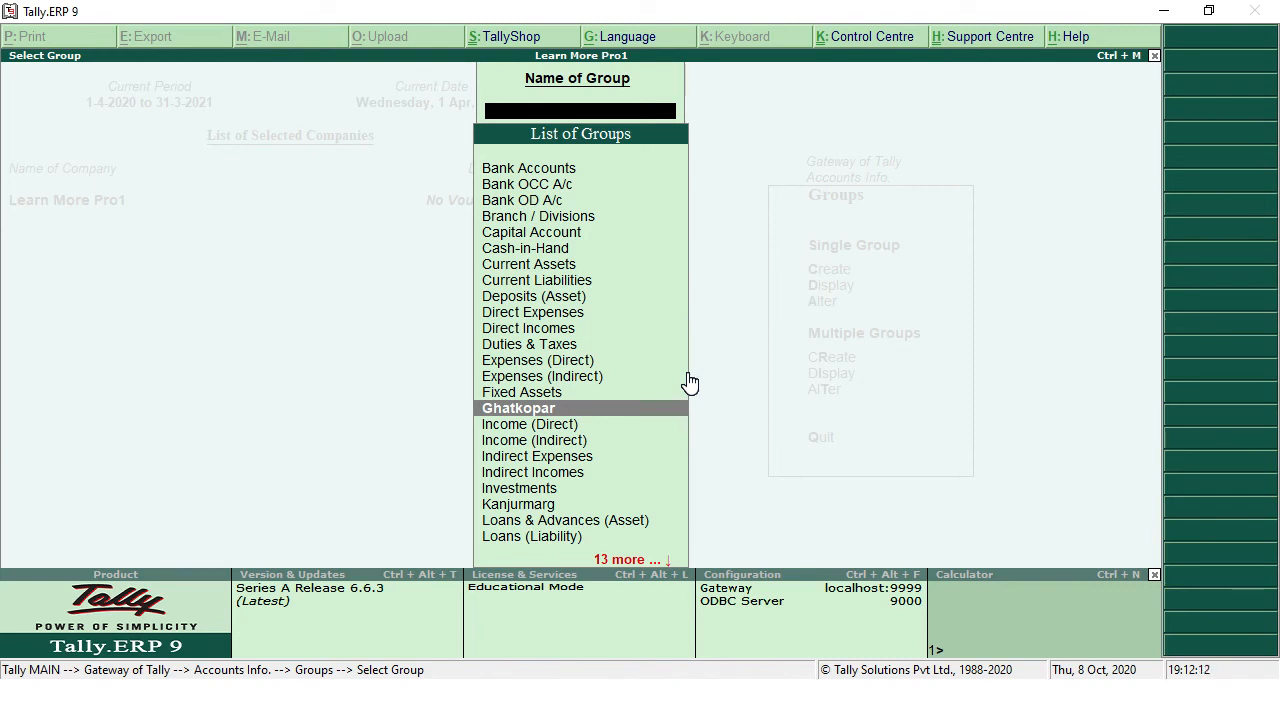
{"action": "key", "text": "Escape"}
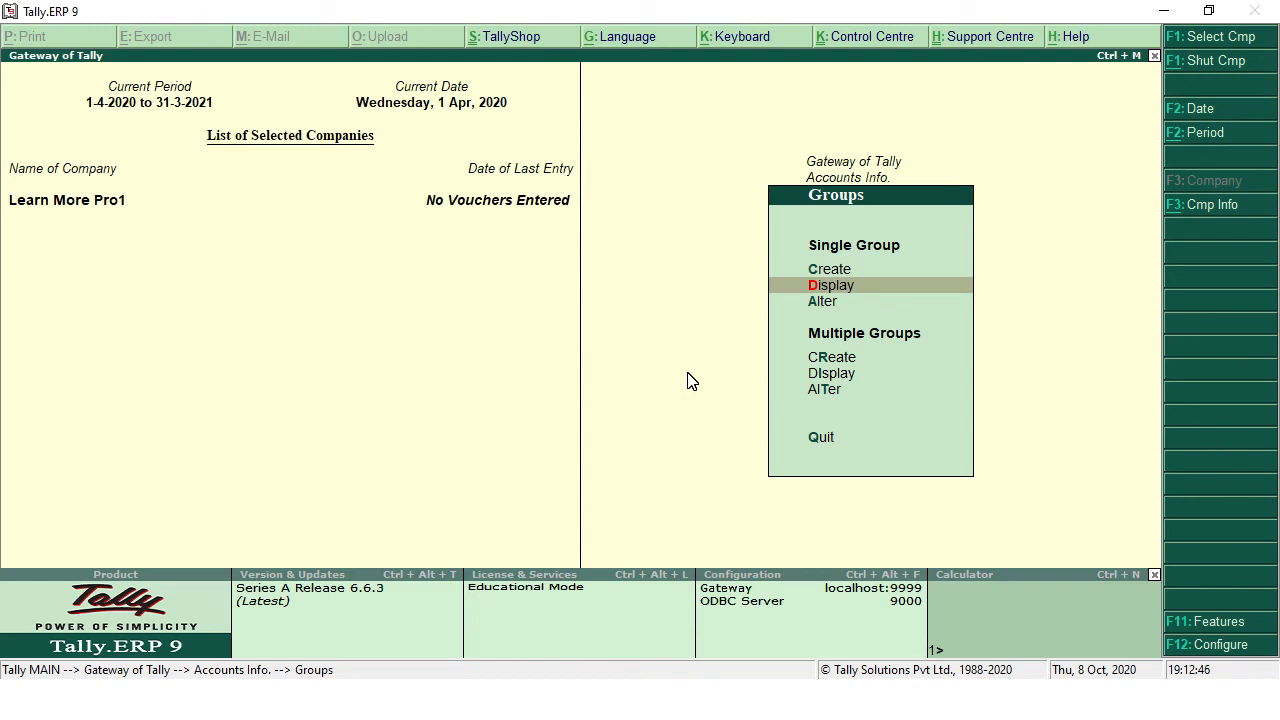
Start a new single group named 12 TO 1 PM without an alias and place it under Sundry Debtors.
{"action": "key", "text": "Up"}
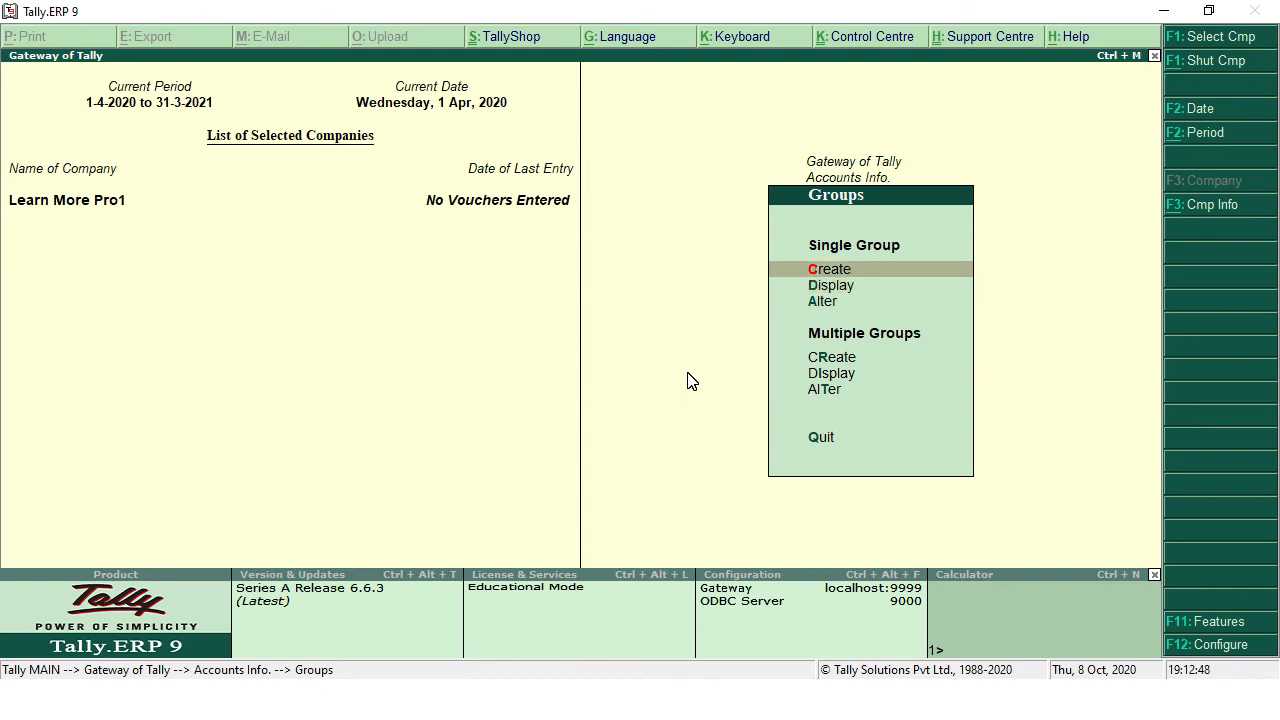
{"action": "key", "text": "Return"}
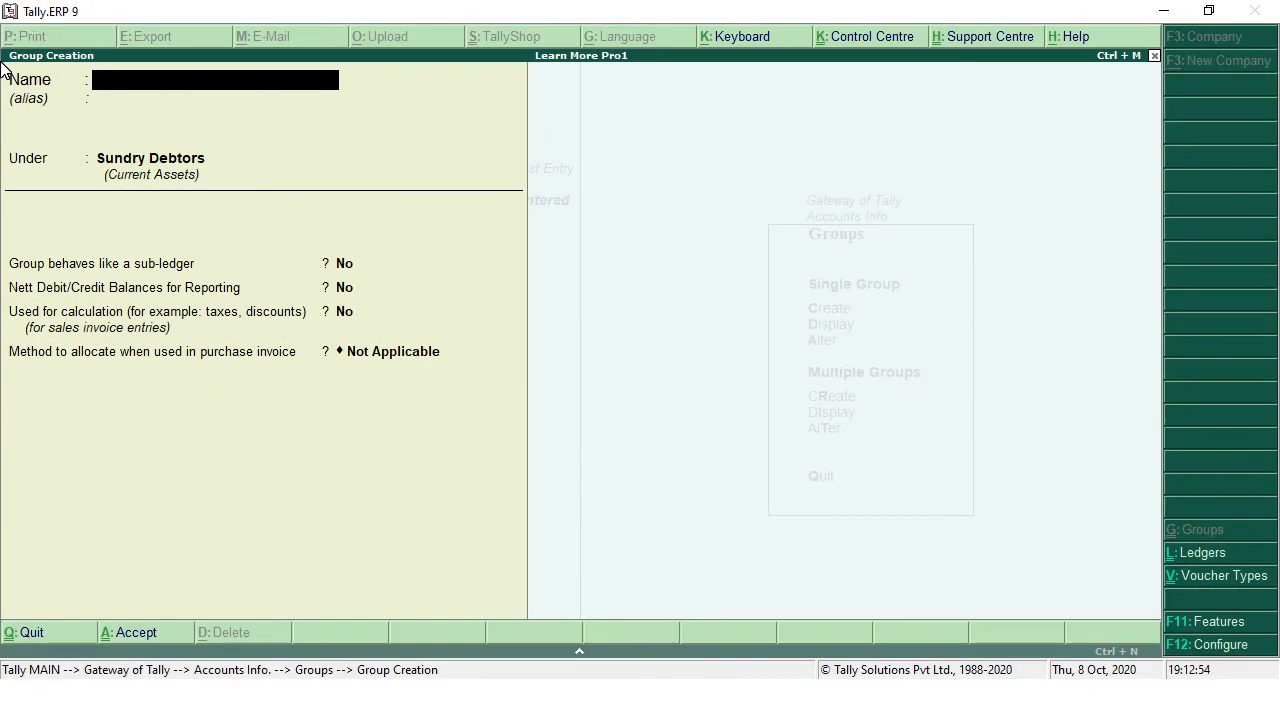
{"action": "type", "text": "12 TO 1 PM"}
{"action": "key", "text": "Return"}
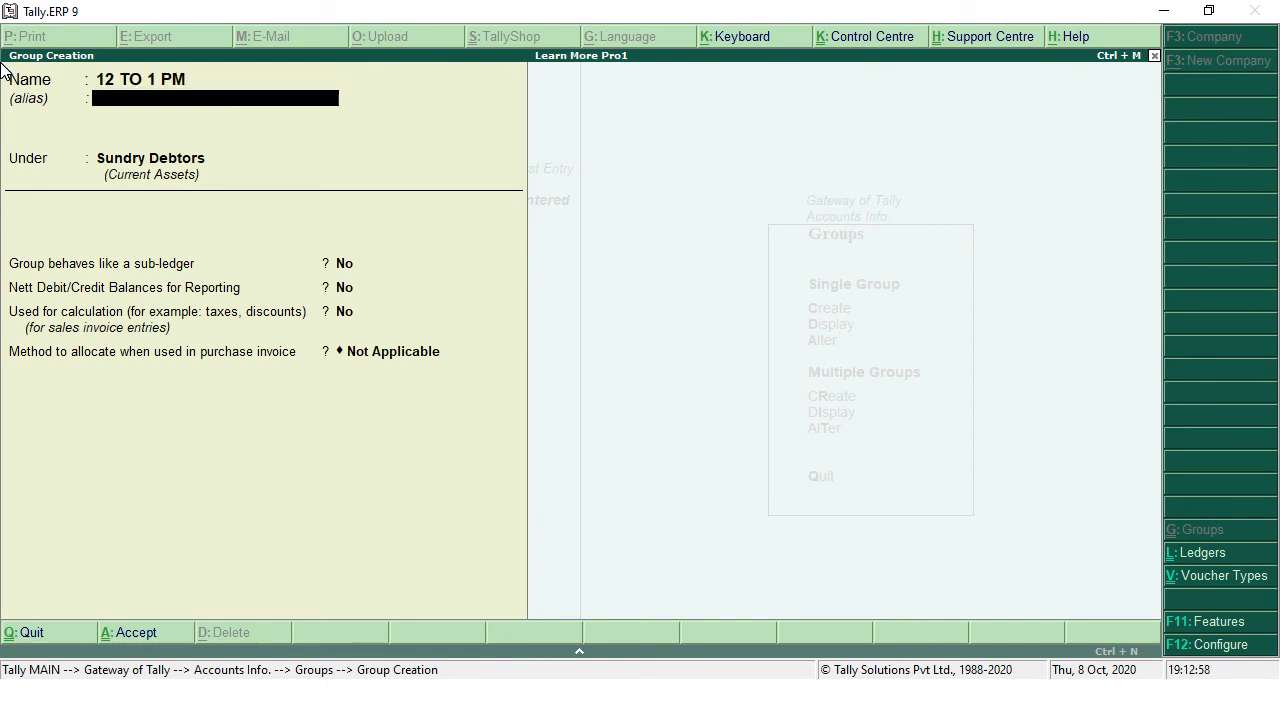
{"action": "key", "text": "Return"}
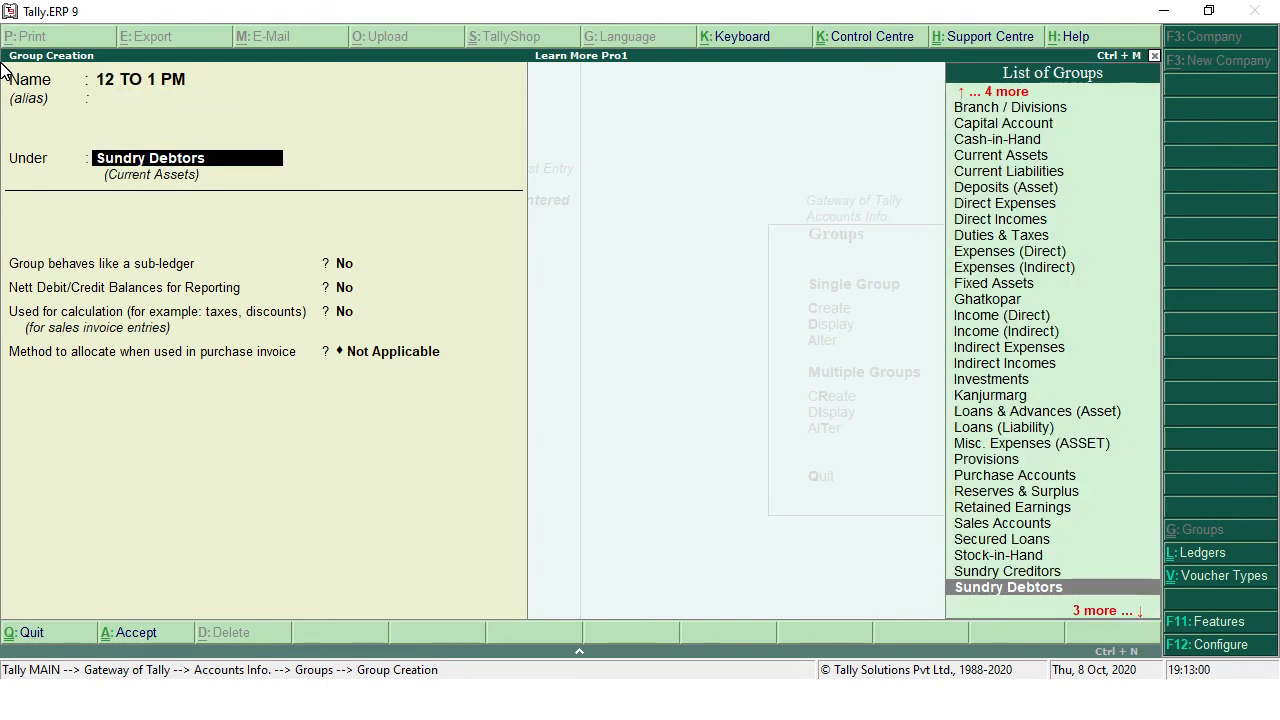
{"action": "type", "text": "SUND"}
{"action": "key", "text": "Down"}
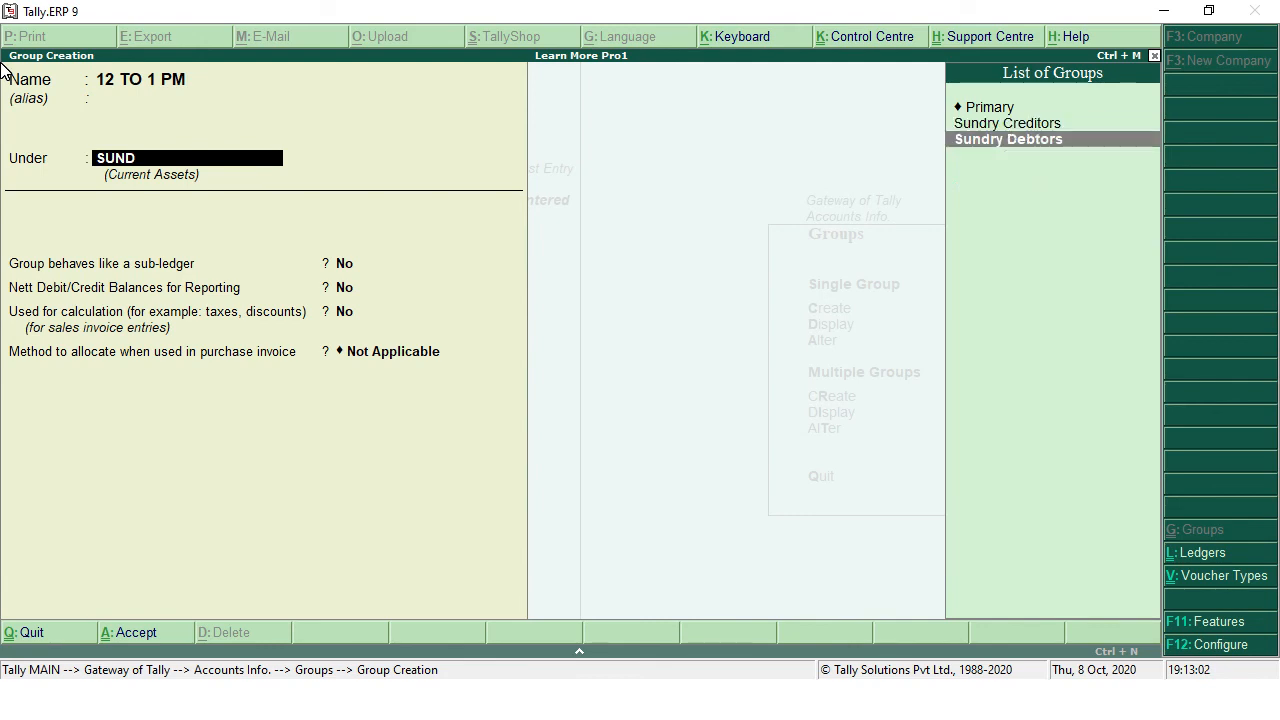
{"action": "key", "text": "Return"}
Keep the remaining default settings of the 12 TO 1 PM group and save it.
{"action": "key", "text": "Return"}
{"action": "key", "text": "Return"}
{"action": "key", "text": "Return"}
{"action": "key", "text": "Return"}
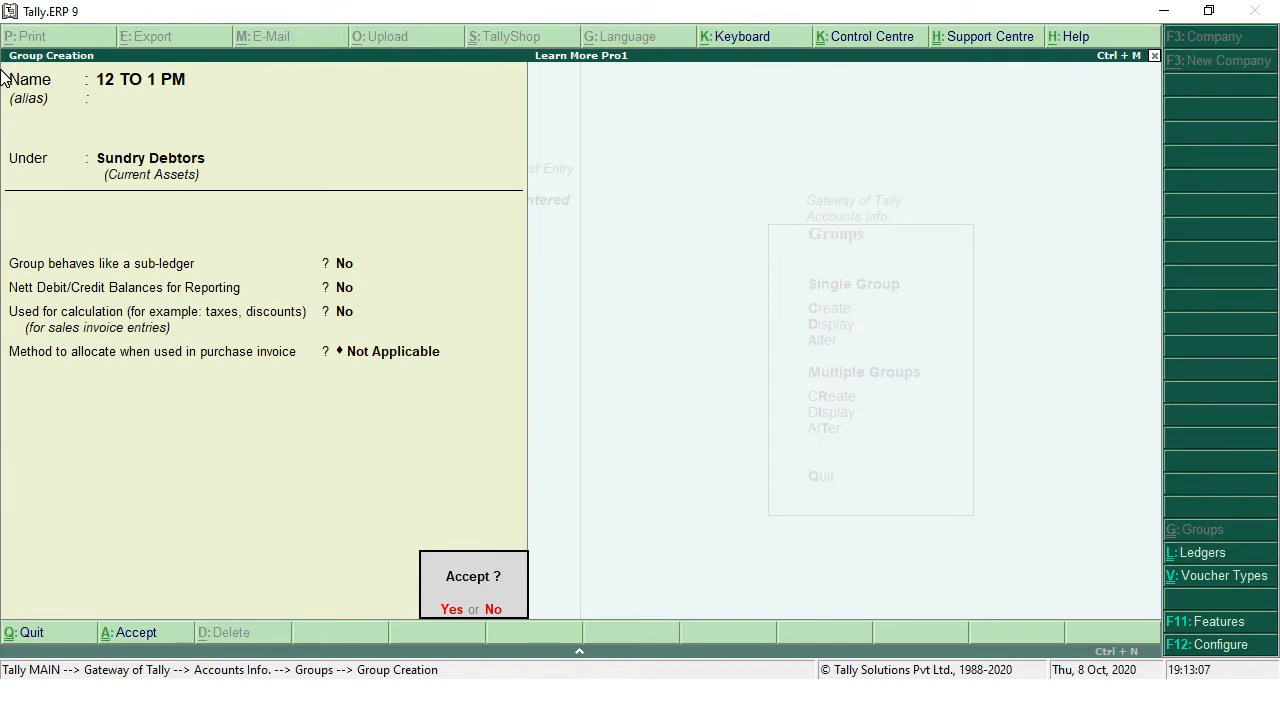
{"action": "key", "text": "Return"}
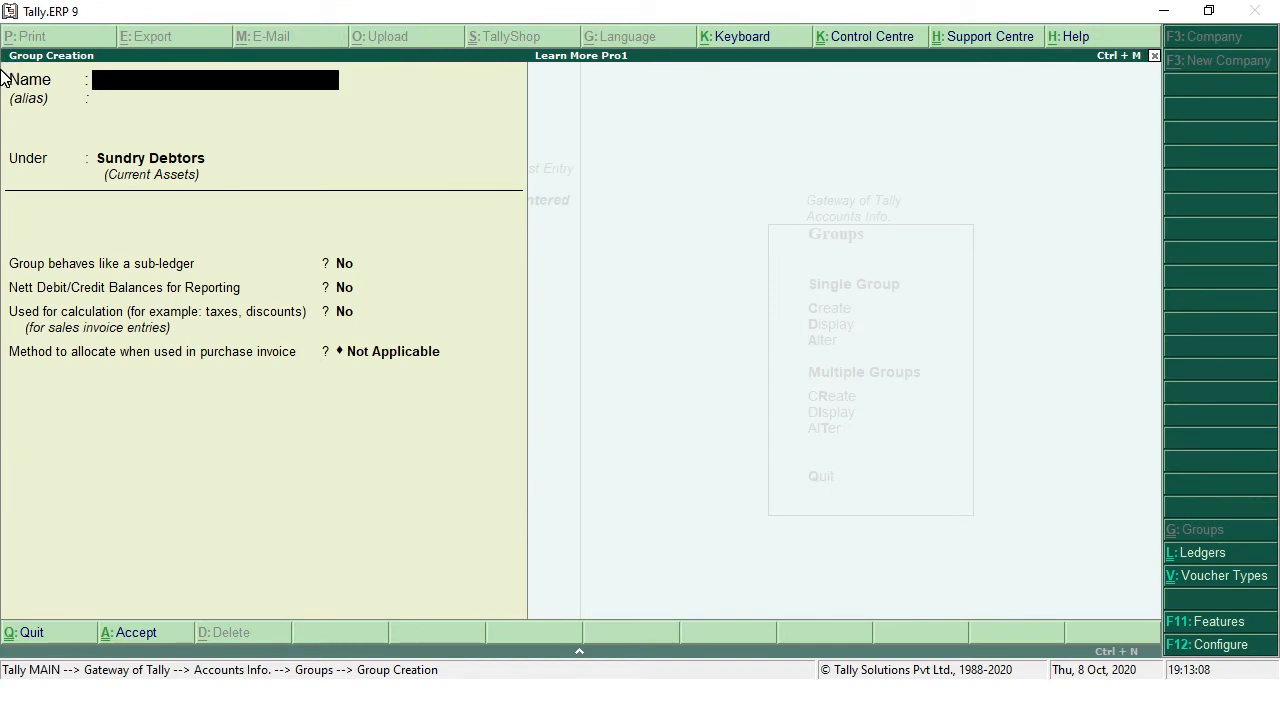
Create the group TALLY 12 TO 1 without an alias under 12 TO 1 PM, keep its default settings and save it.
{"action": "type", "text": "TALLY 12 TO 1"}
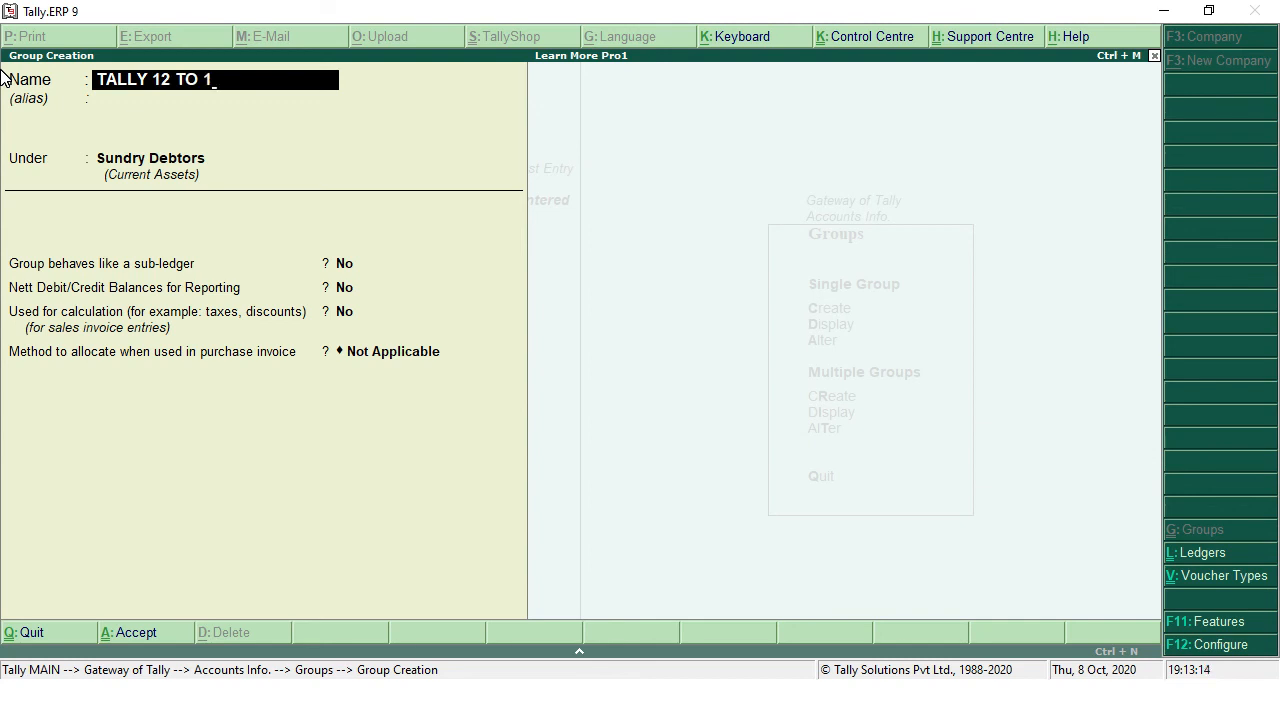
{"action": "key", "text": "Return"}
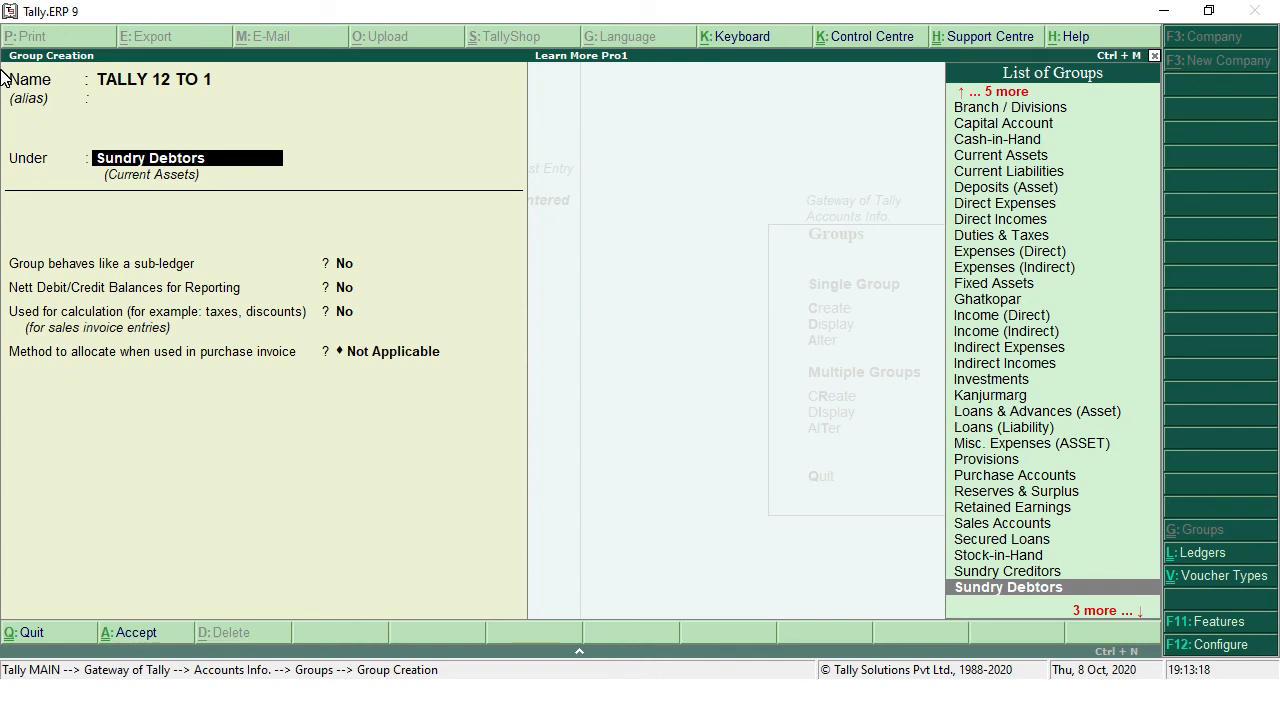
{"action": "type", "text": "12"}
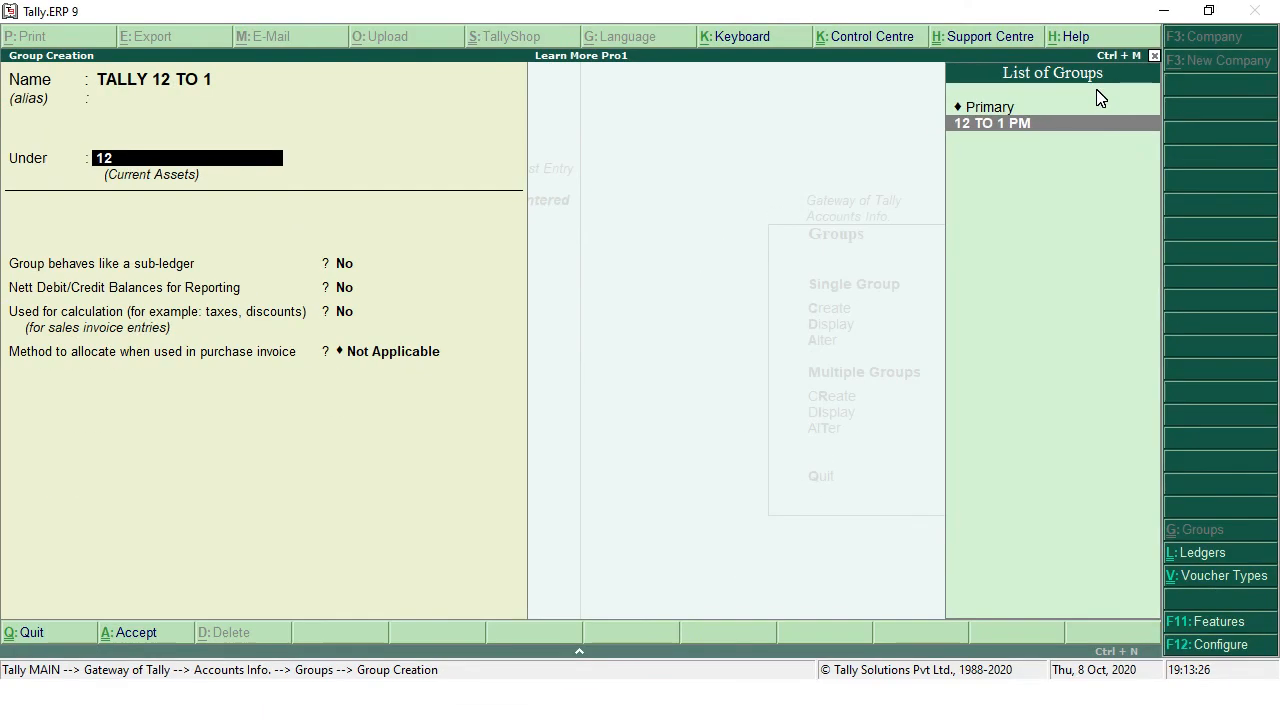
{"action": "key", "text": "Return"}
{"action": "key", "text": "Return"}
{"action": "key", "text": "Return"}
{"action": "key", "text": "Return"}
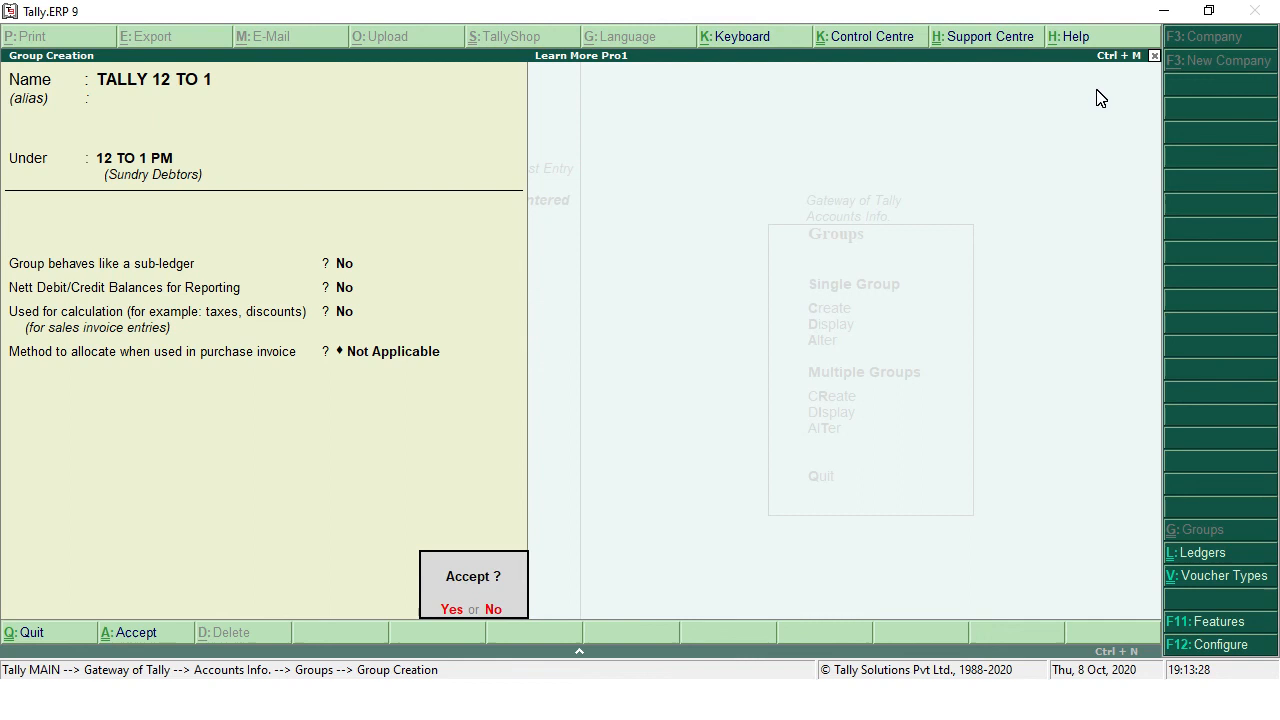
{"action": "key", "text": "Return"}
{"action": "type", "text": "TALLY 1"}
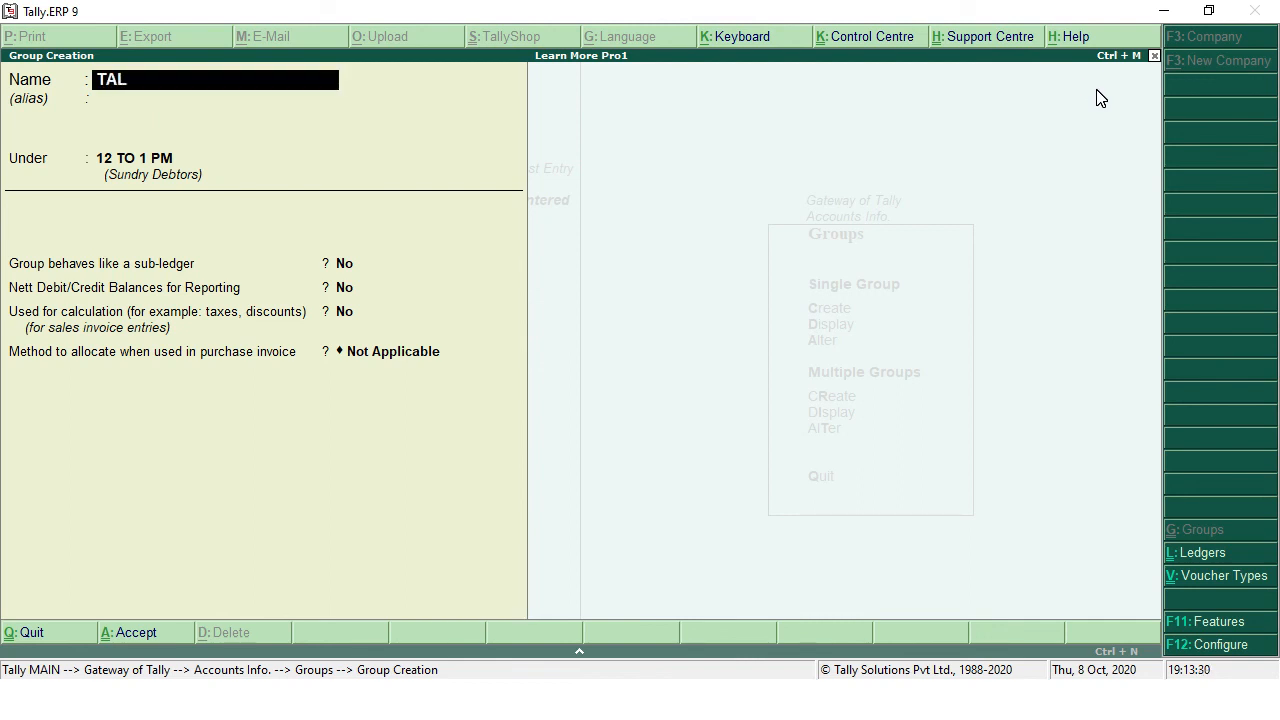
{"action": "key", "text": "BackSpace"}
{"action": "key", "text": "BackSpace"}
{"action": "key", "text": "BackSpace"}
{"action": "key", "text": "BackSpace"}
{"action": "key", "text": "BackSpace"}
{"action": "key", "text": "BackSpace"}
{"action": "key", "text": "BackSpace"}
Name the new group EXCEL 12 TO 1, save it under 12 TO 1 PM with default settings and leave group creation.
{"action": "type", "text": "EXCEL 12 TO 1"}
{"action": "key", "text": "Return"}
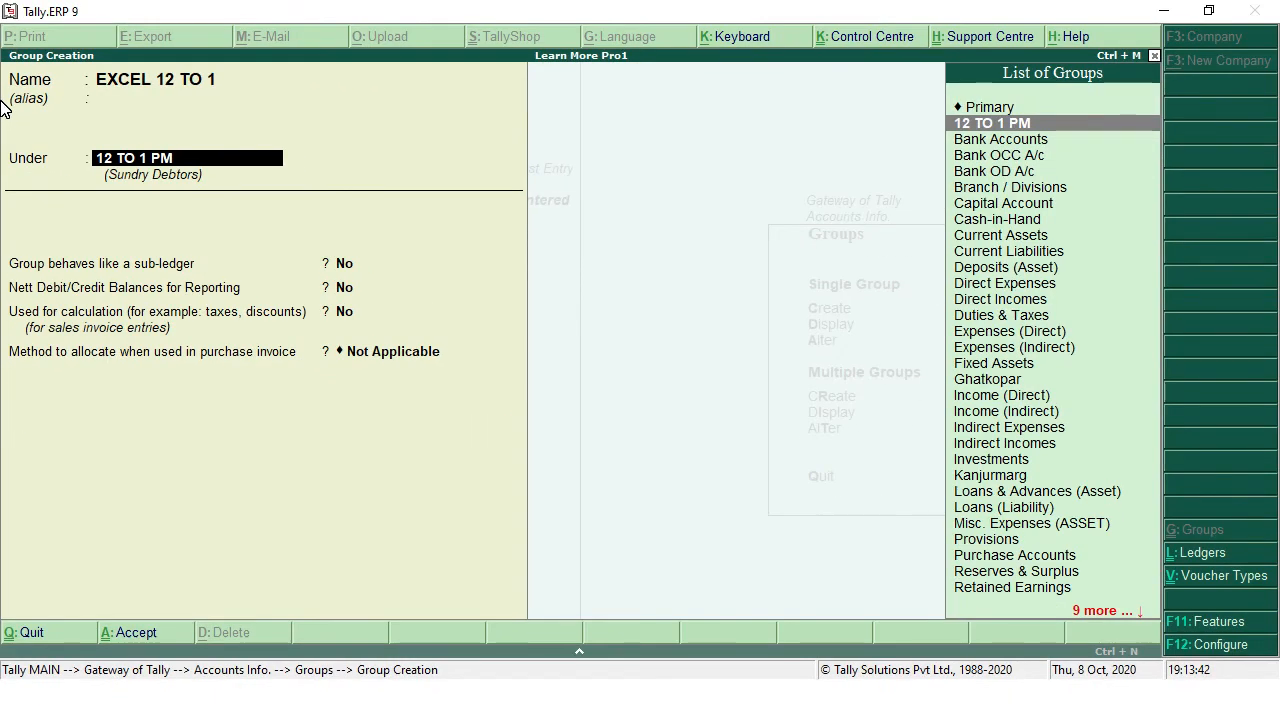
{"action": "key", "text": "Return"}
{"action": "key", "text": "Return"}
{"action": "key", "text": "Return"}
{"action": "key", "text": "Return"}
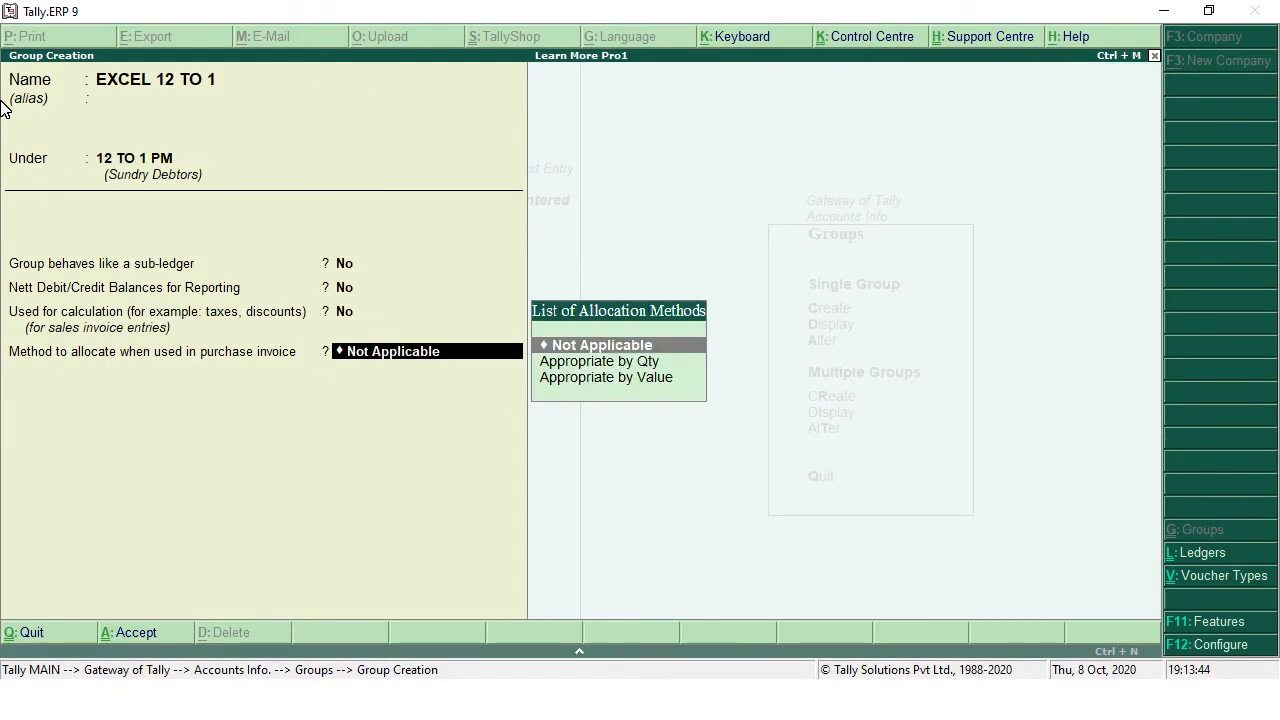
{"action": "key", "text": "Return"}
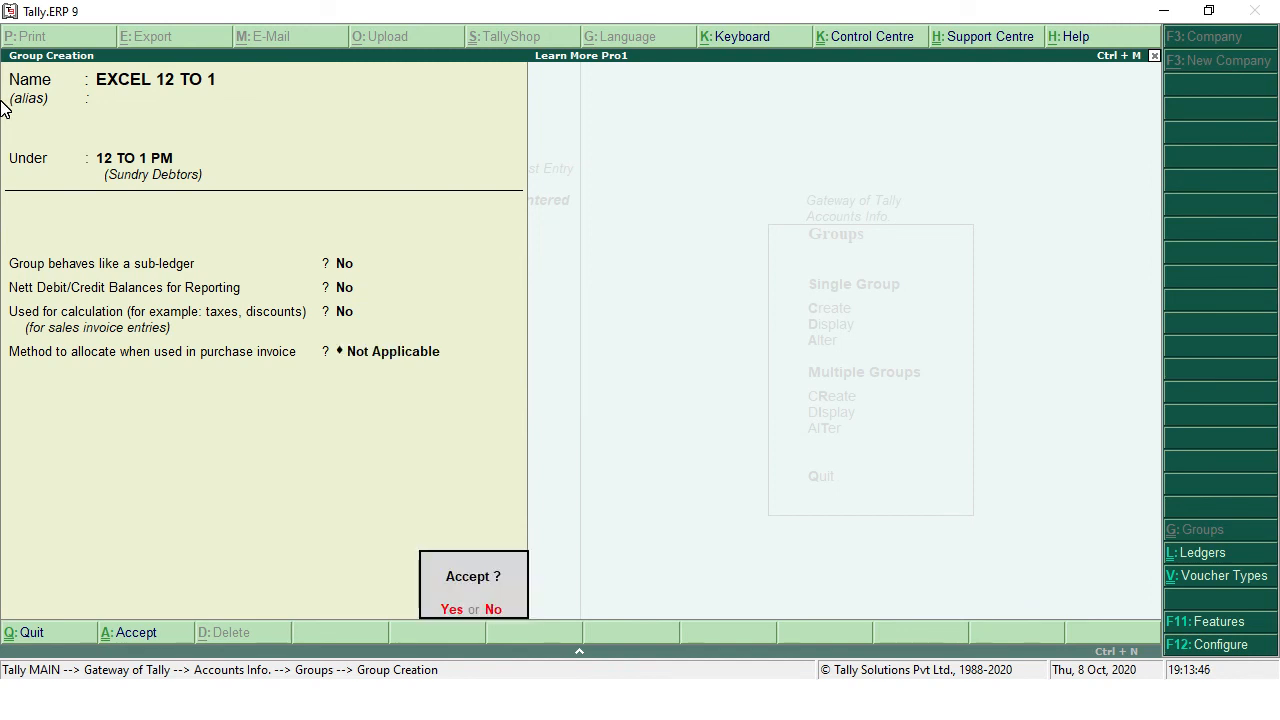
{"action": "key", "text": "Return"}
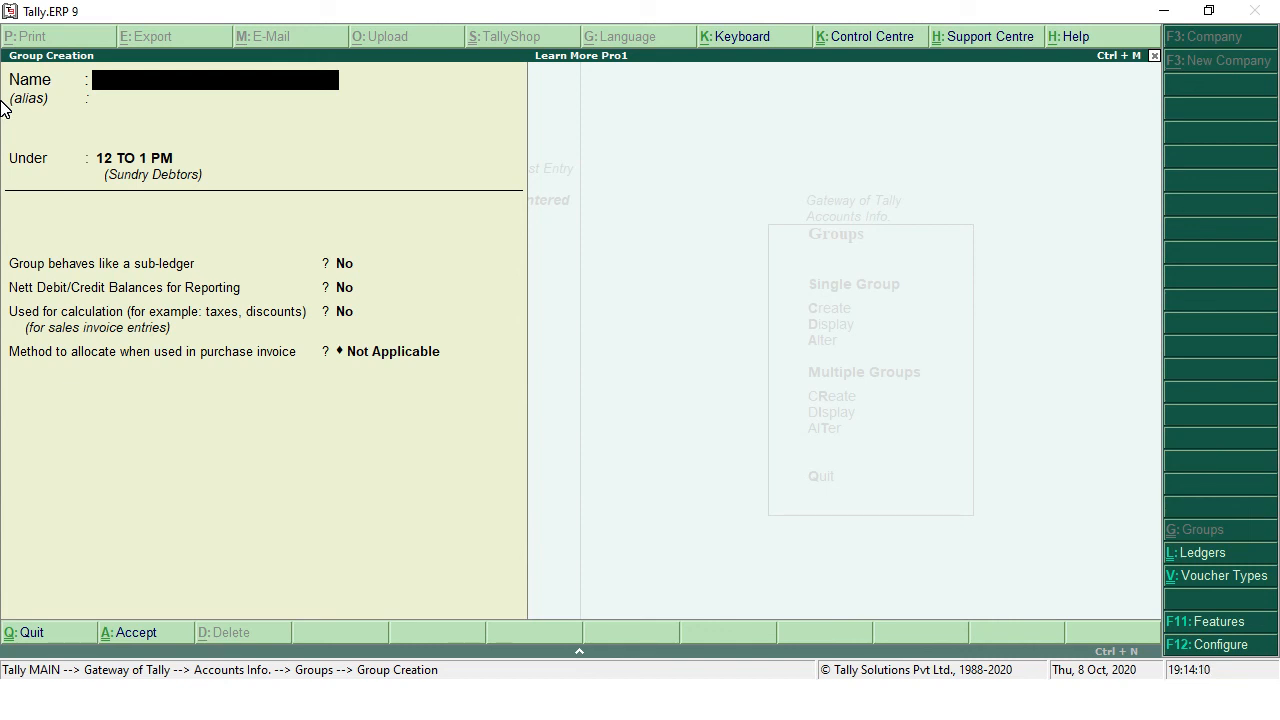
{"action": "key", "text": "Escape"}
{"action": "key", "text": "Return"}
Open the single-group display list, examine the existing groups one after another and close the list.
{"action": "key", "text": "Down"}
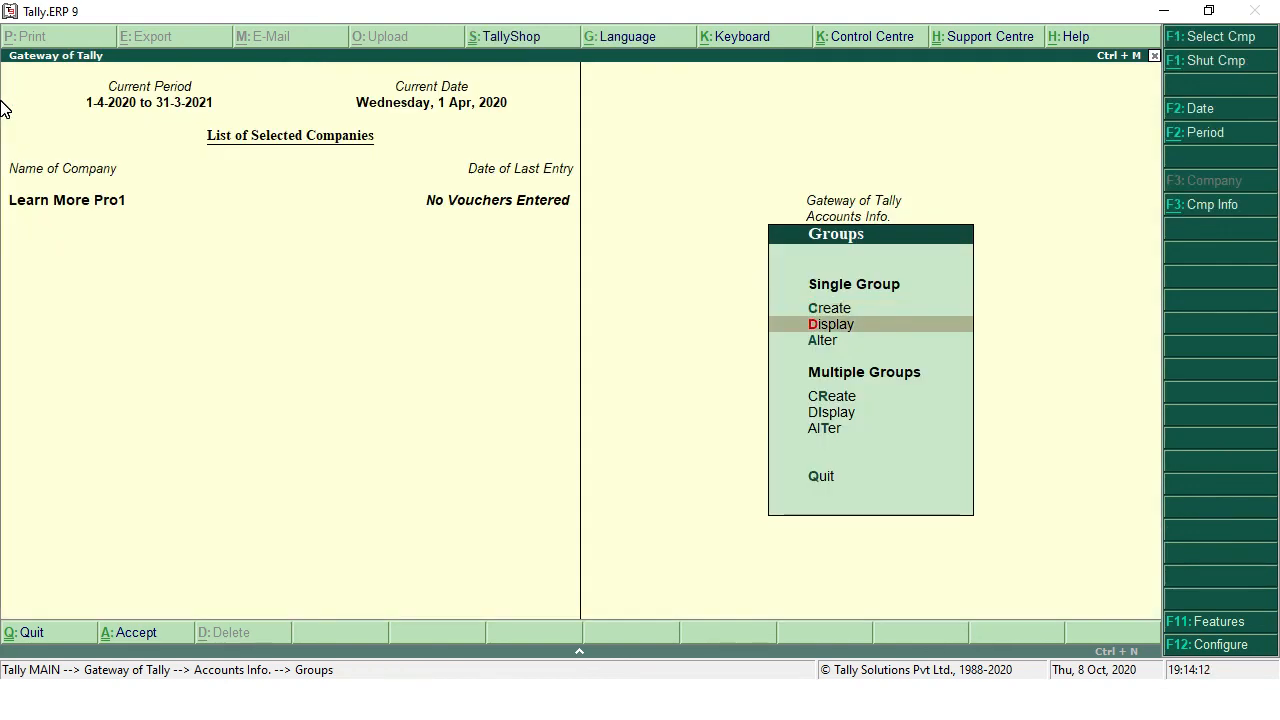
{"action": "key", "text": "Return"}
{"action": "key", "text": "Down"}
{"action": "key", "text": "Down"}
{"action": "key", "text": "Down"}
{"action": "key", "text": "Down"}
{"action": "key", "text": "Down"}
{"action": "key", "text": "Down"}
{"action": "key", "text": "Down"}
{"action": "key", "text": "Down"}
{"action": "key", "text": "Down"}
{"action": "key", "text": "Down"}
{"action": "key", "text": "Down"}
{"action": "key", "text": "Down"}
{"action": "key", "text": "Down"}
{"action": "key", "text": "Escape"}
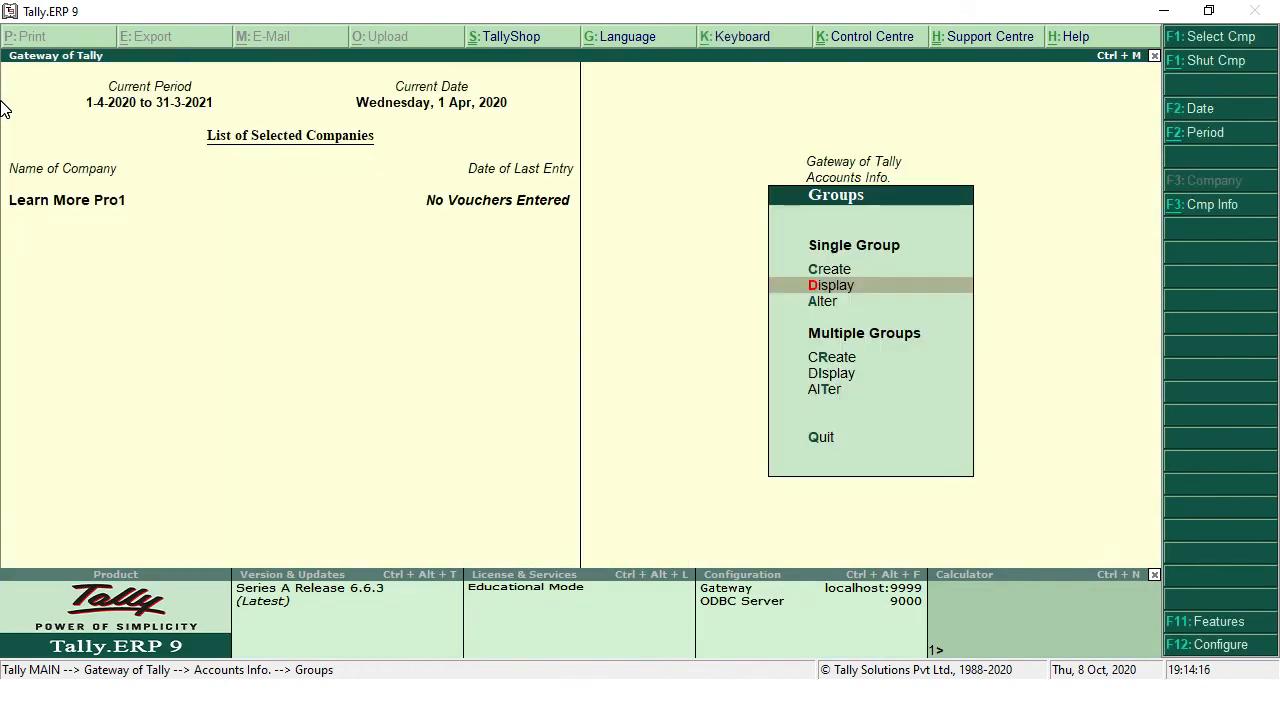